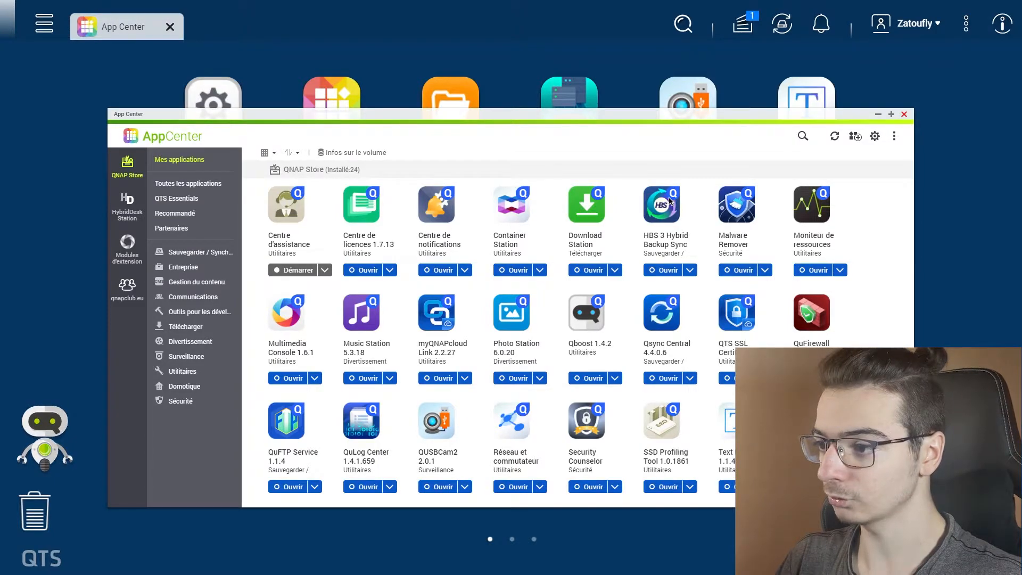
Open HBS 3 Hybrid Backup Sync from its App Center details and look over the new-features banner on its overview.
click(671, 203)
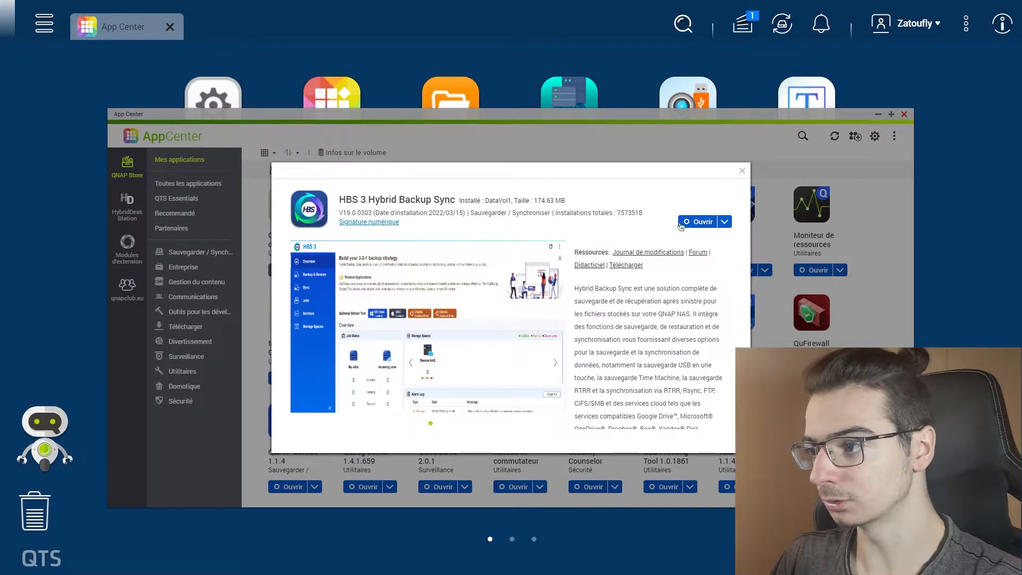
click(702, 222)
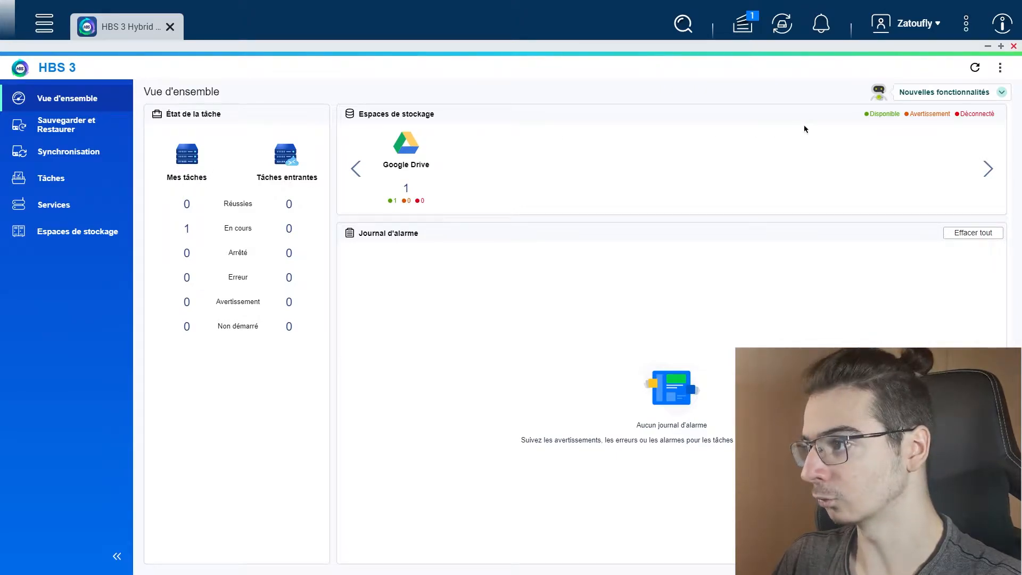
click(1002, 93)
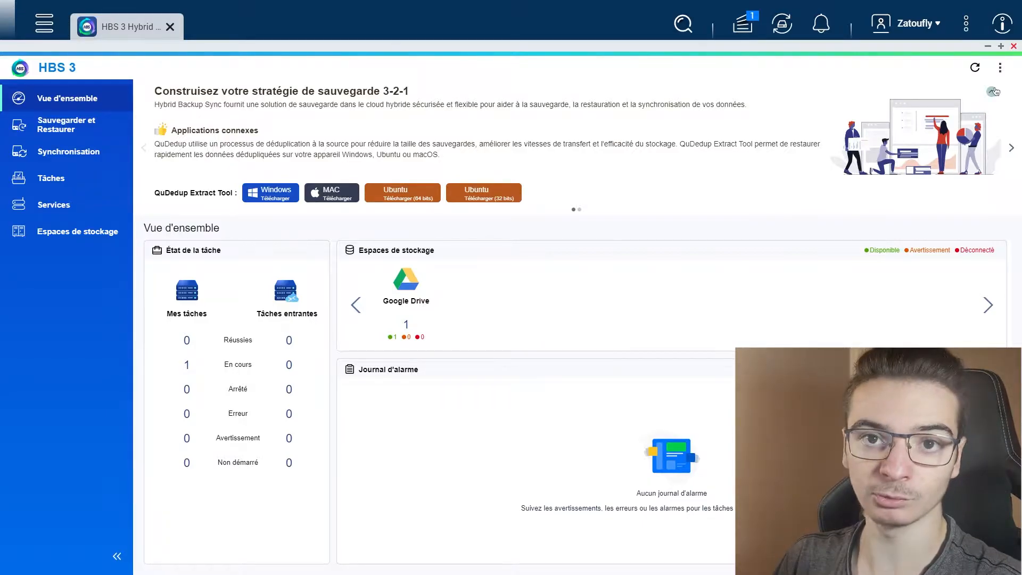
click(993, 92)
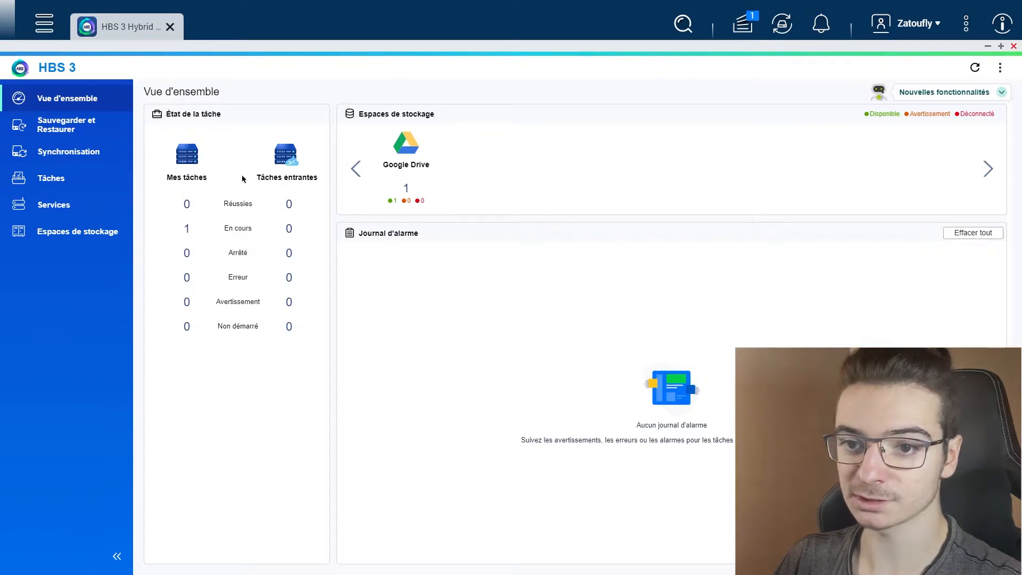
Start creating a two-way synchronization task in the synchronization section.
click(87, 155)
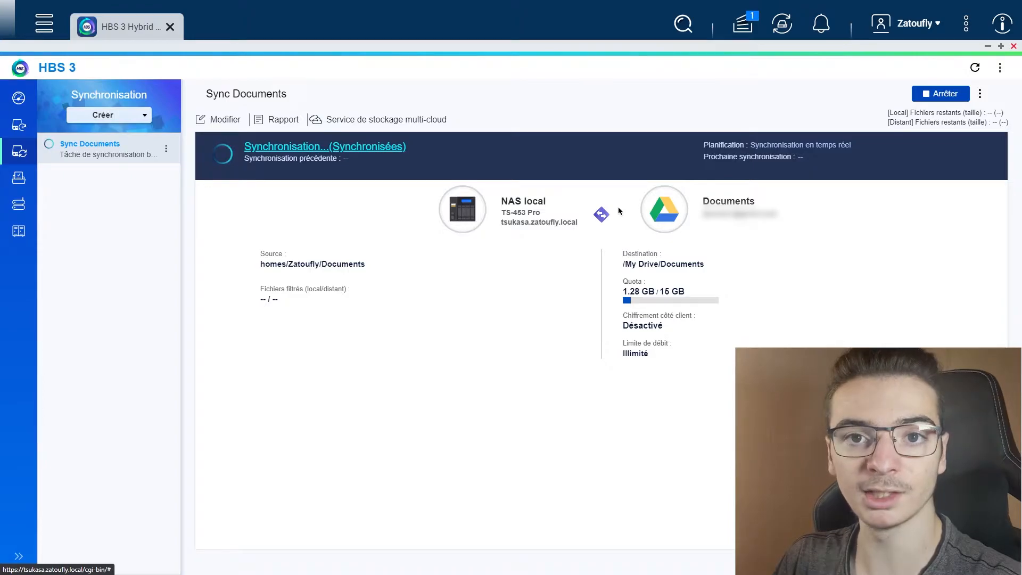
click(119, 123)
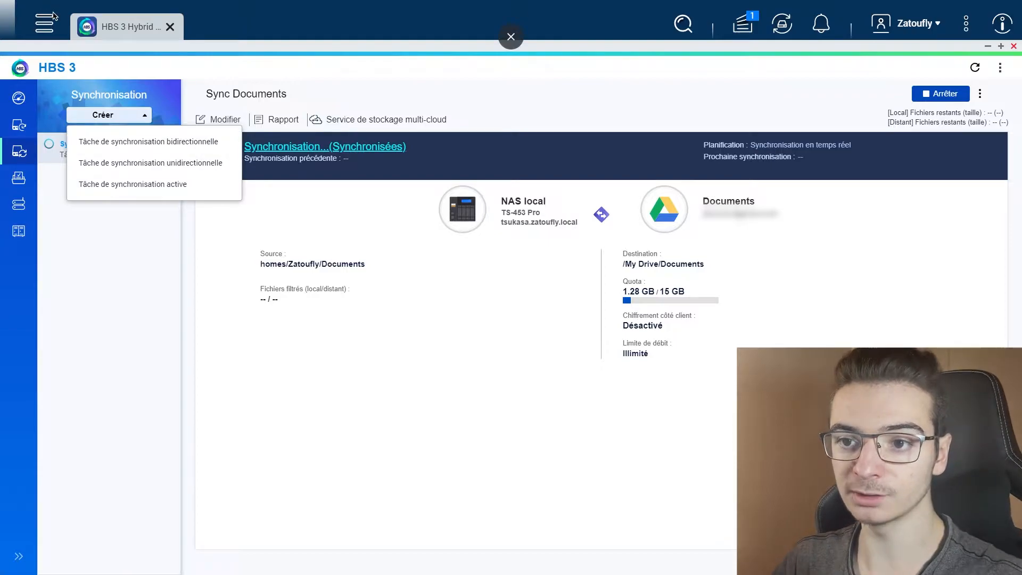
click(140, 144)
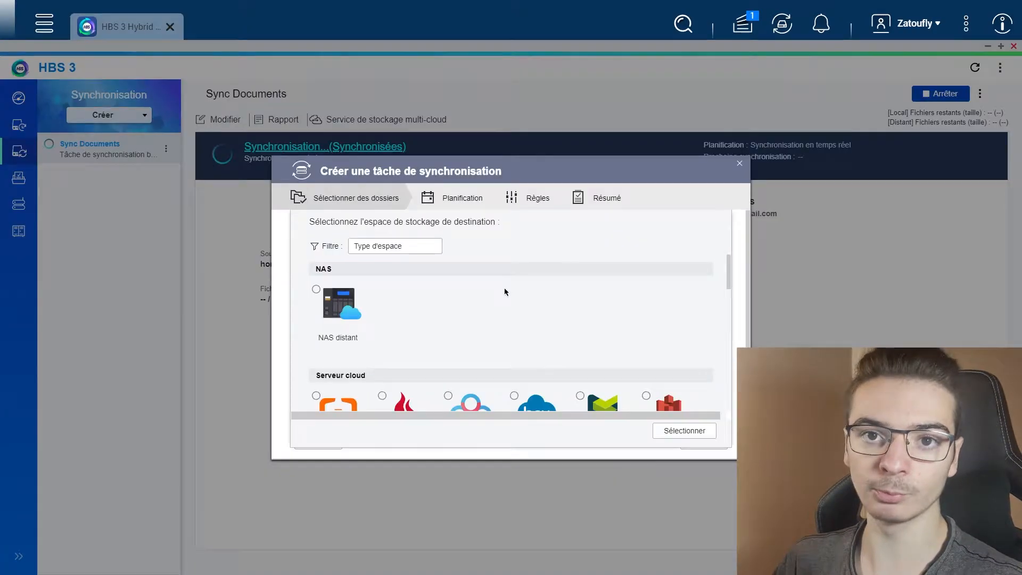
Examine the remote NAS connection form without creating it, and review the cloud services available as sync destinations.
click(342, 304)
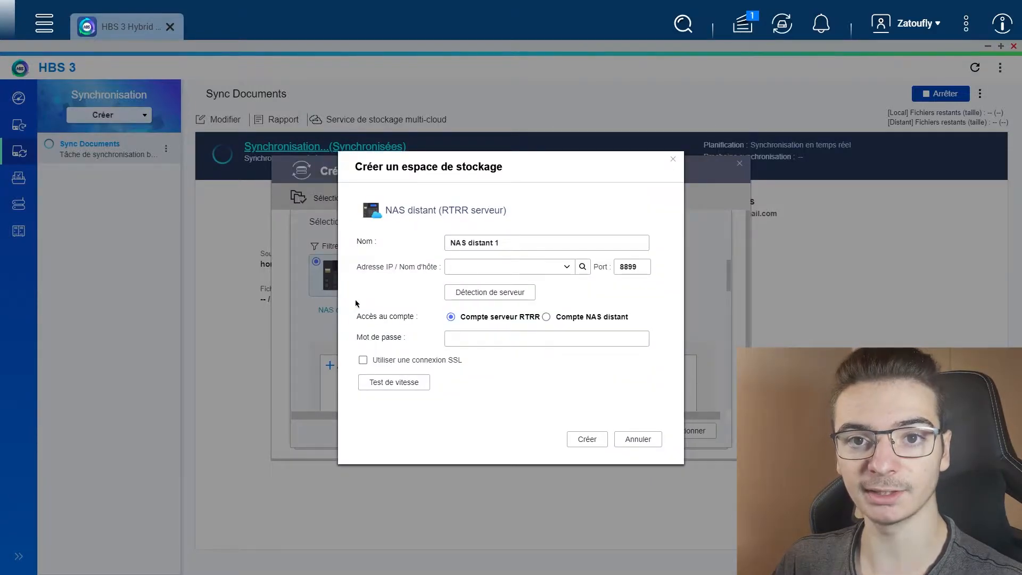
click(635, 439)
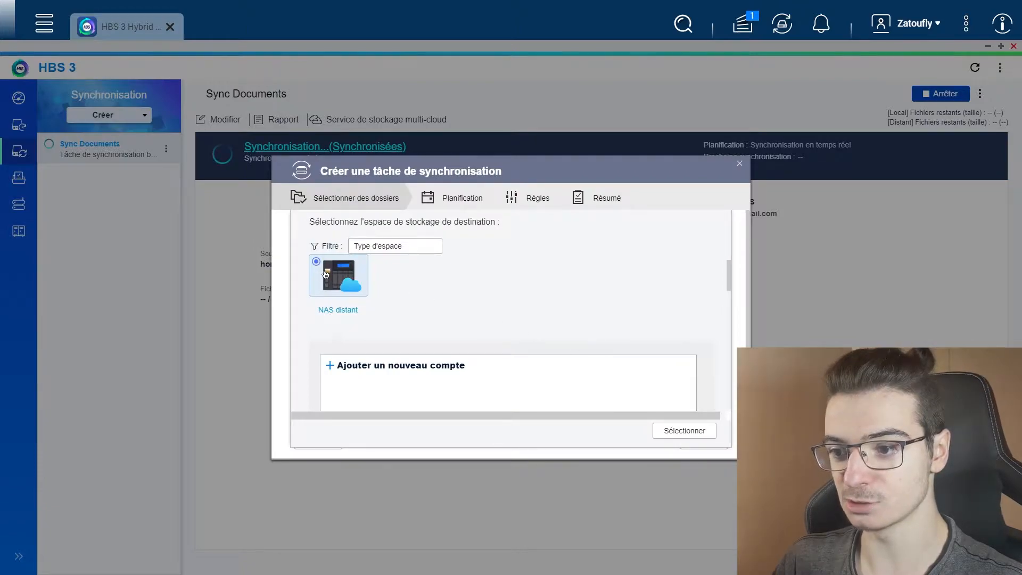
scroll(406, 281, down, 1)
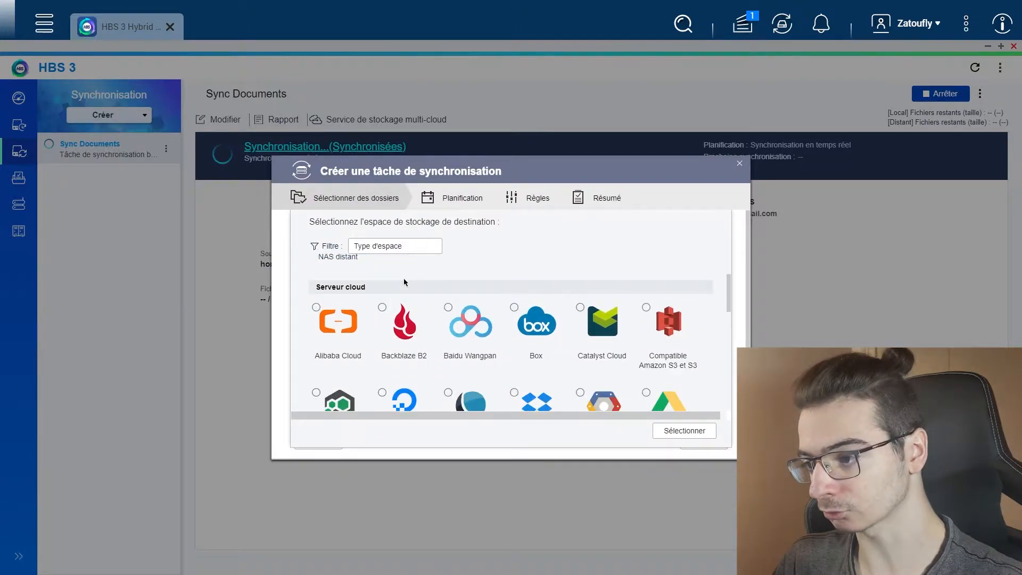
scroll(516, 294, down, 1)
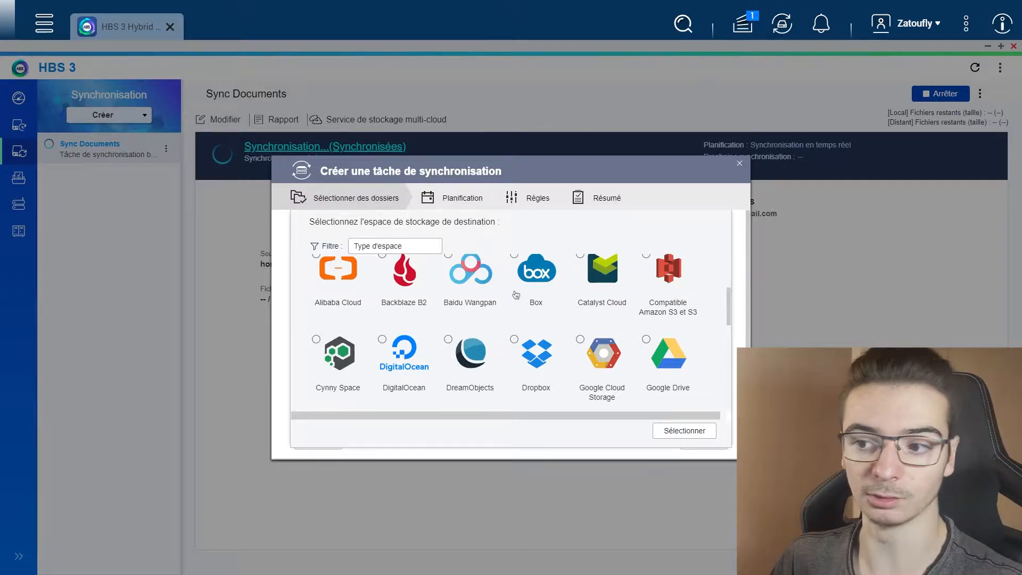
scroll(516, 294, down, 3)
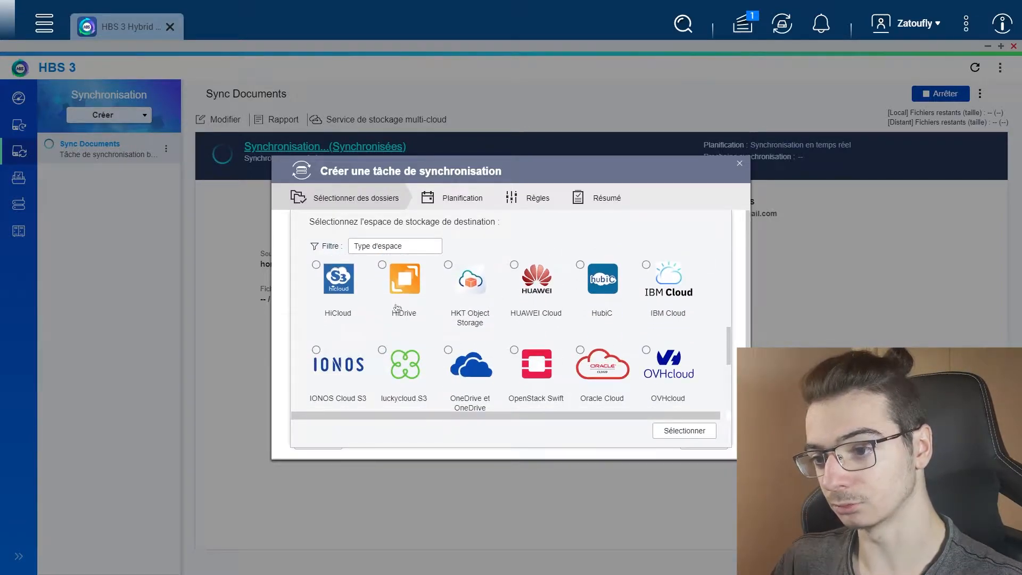
scroll(346, 301, down, 1)
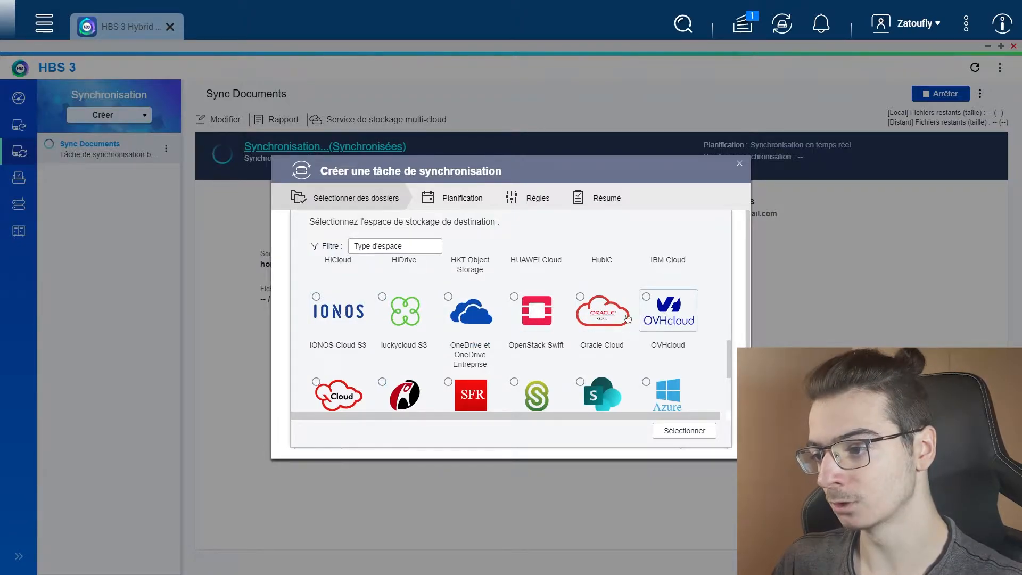
scroll(613, 320, down, 1)
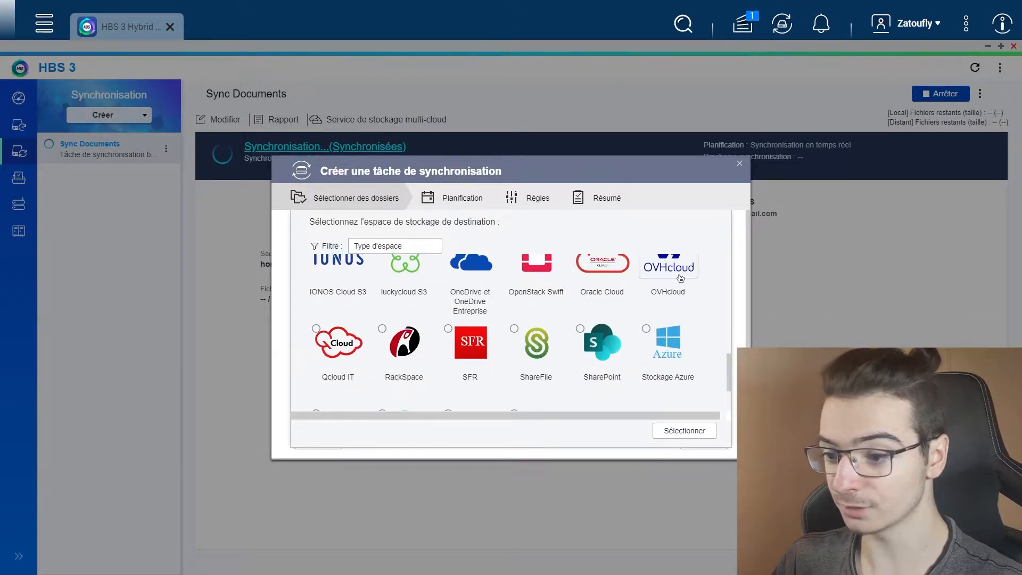
scroll(611, 338, down, 2)
scroll(611, 338, up, 1)
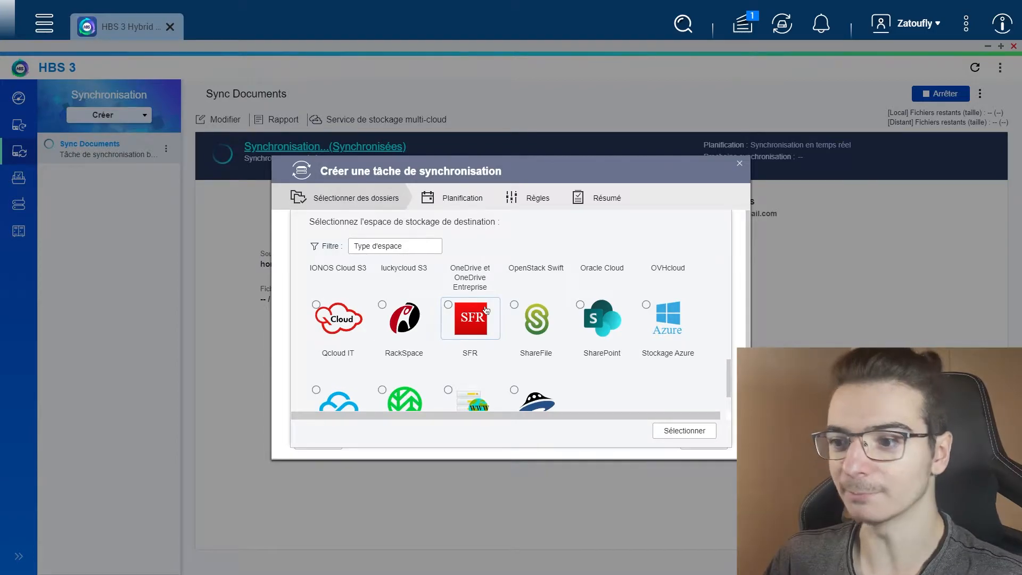
scroll(486, 311, up, 1)
scroll(526, 302, up, 1)
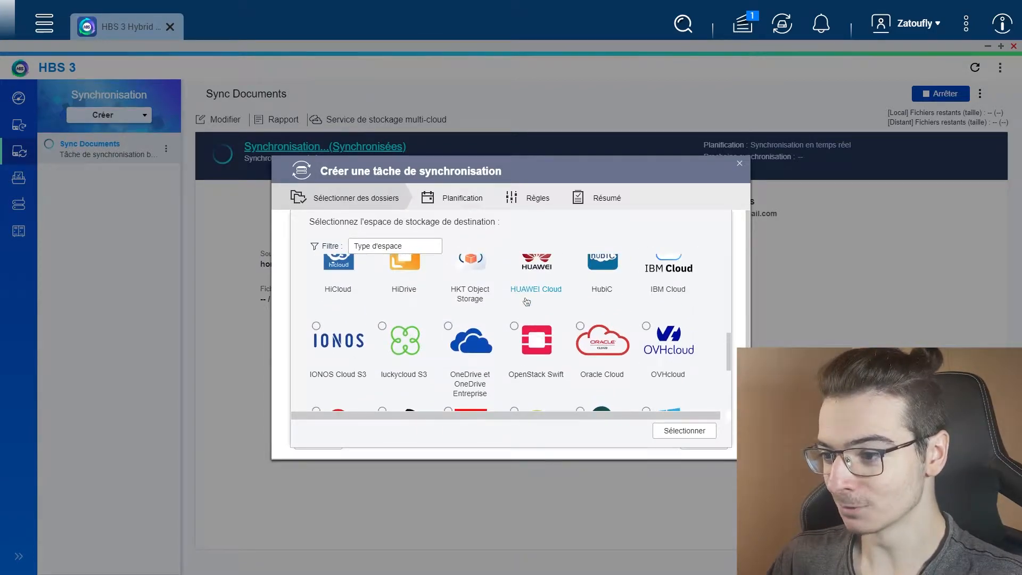
scroll(527, 302, up, 4)
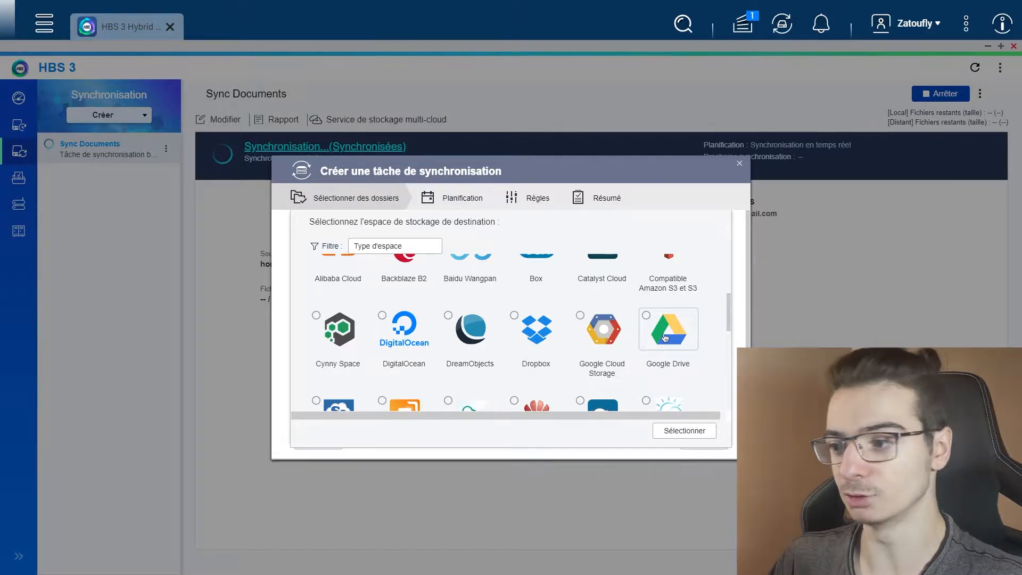
Choose Google Drive as the destination, add a new account and authorize Hybrid Backup Sync to access the contact Google account.
click(665, 338)
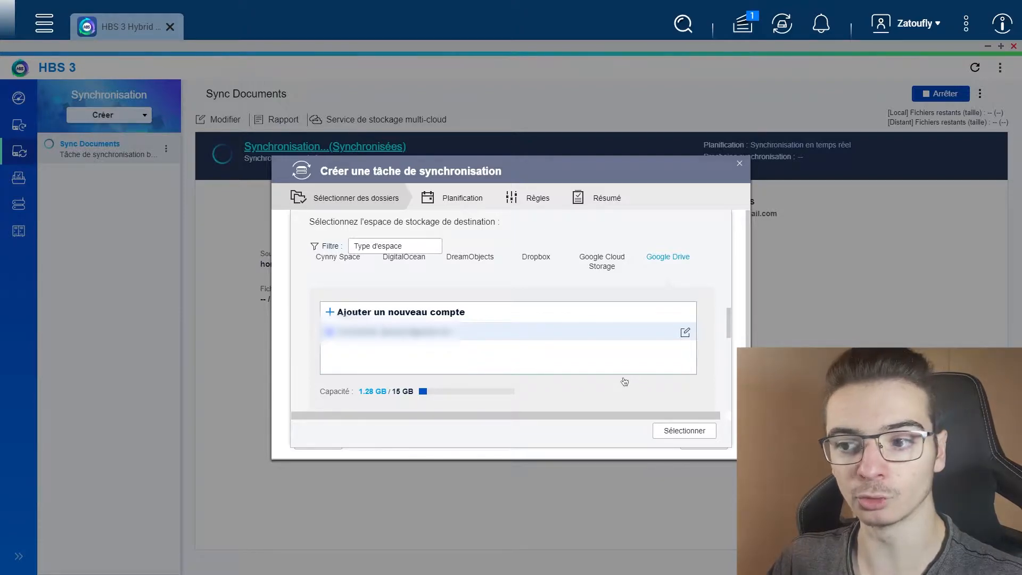
click(409, 315)
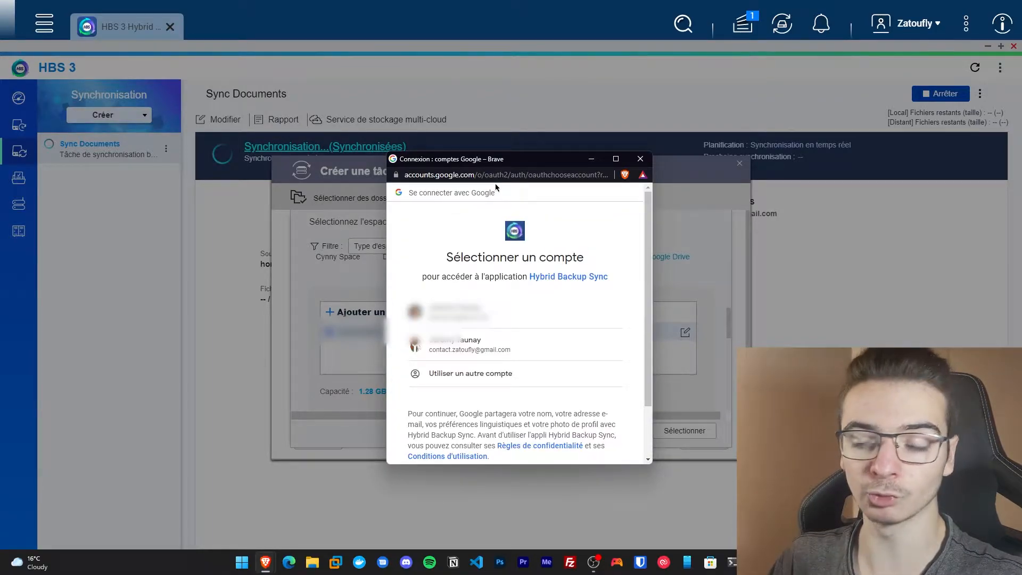
click(481, 352)
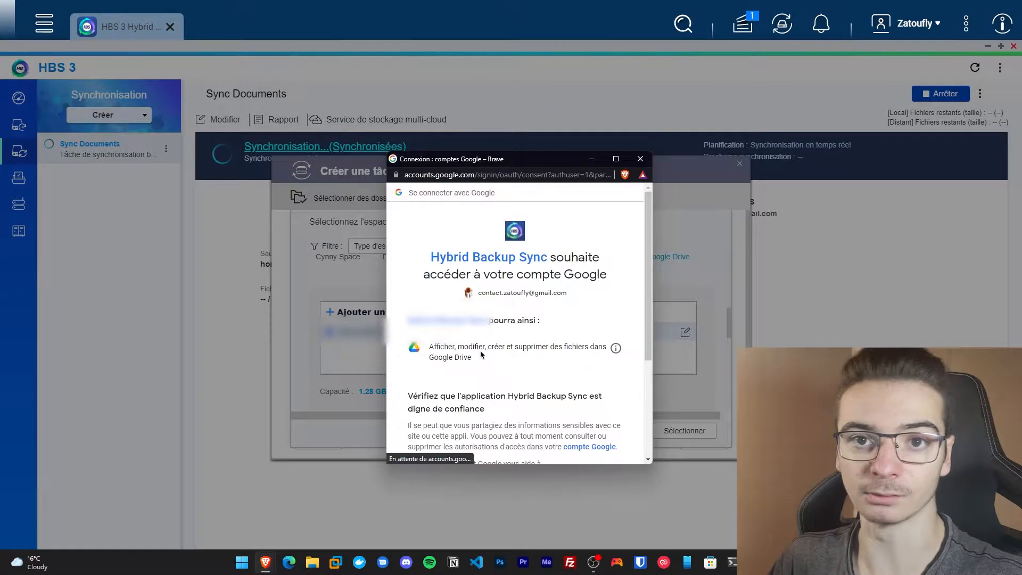
scroll(482, 351, down, 3)
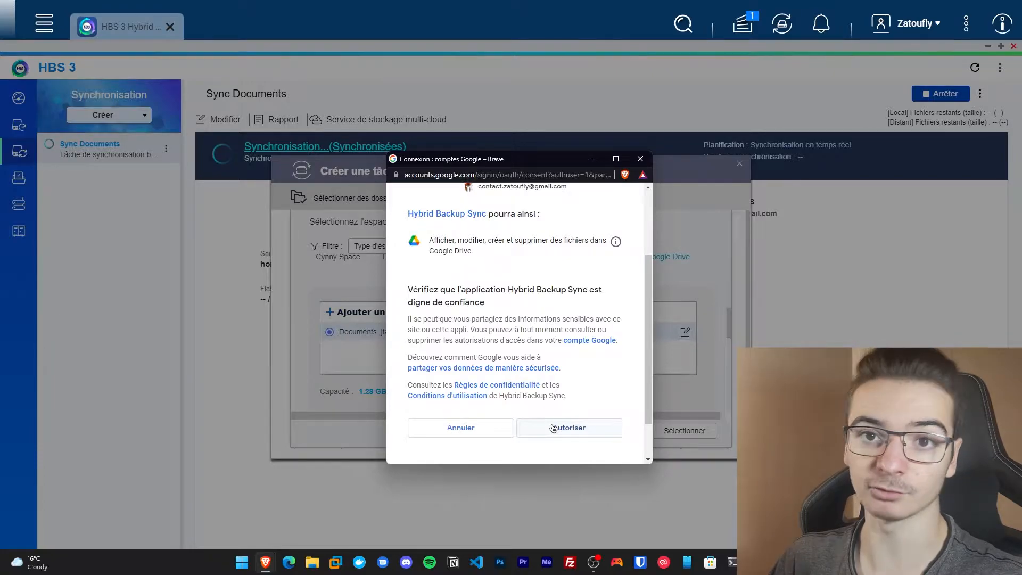
click(554, 427)
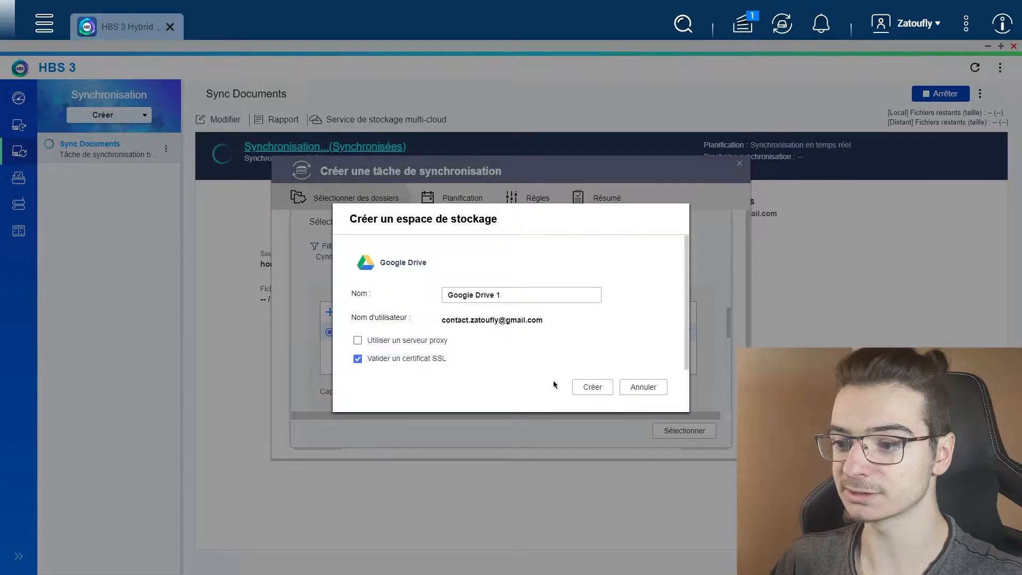
Name the Google Drive storage space "test", create it and select it as the task's destination.
drag(520, 301, 413, 299)
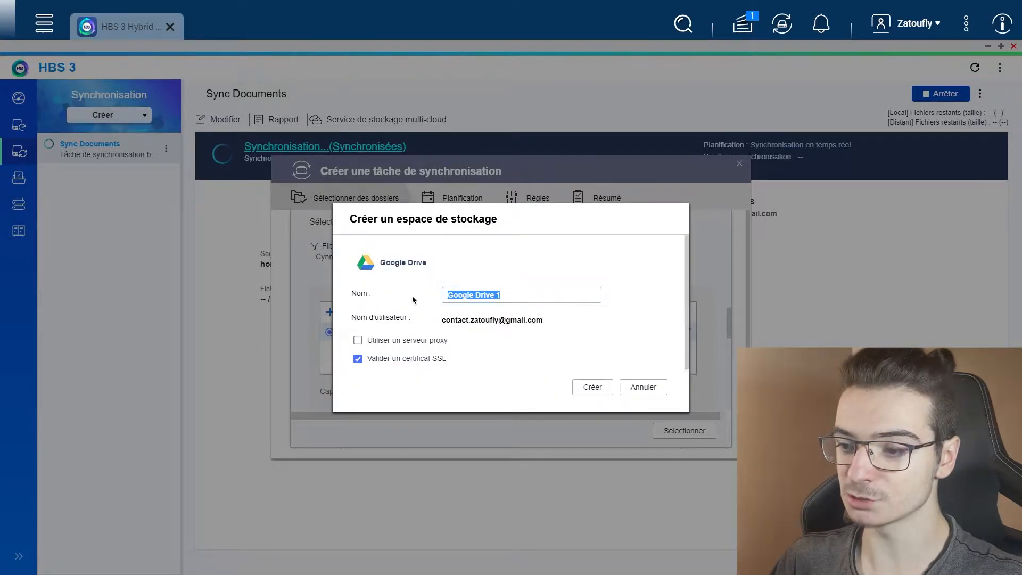
triple_click(471, 296)
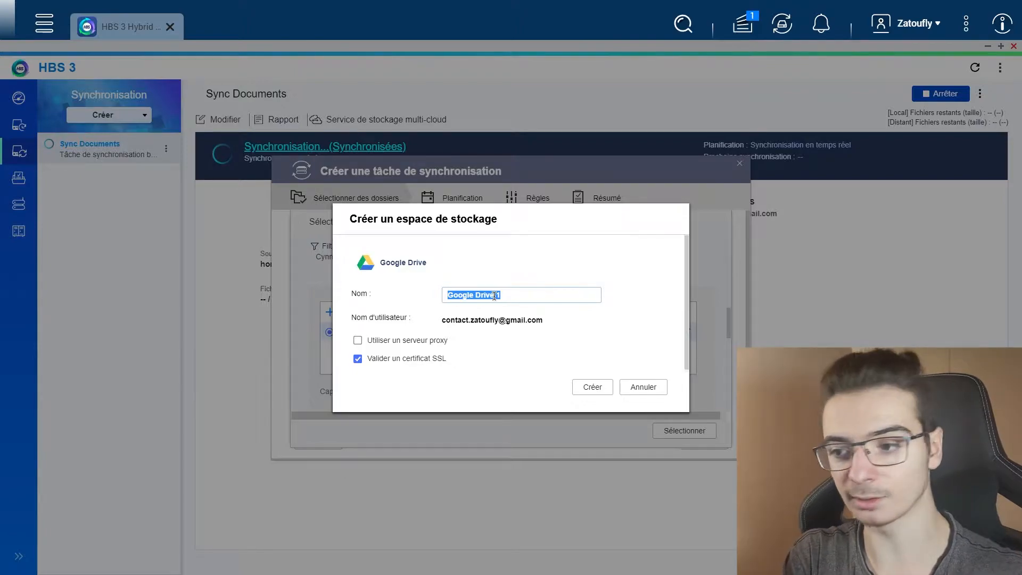
text(test)
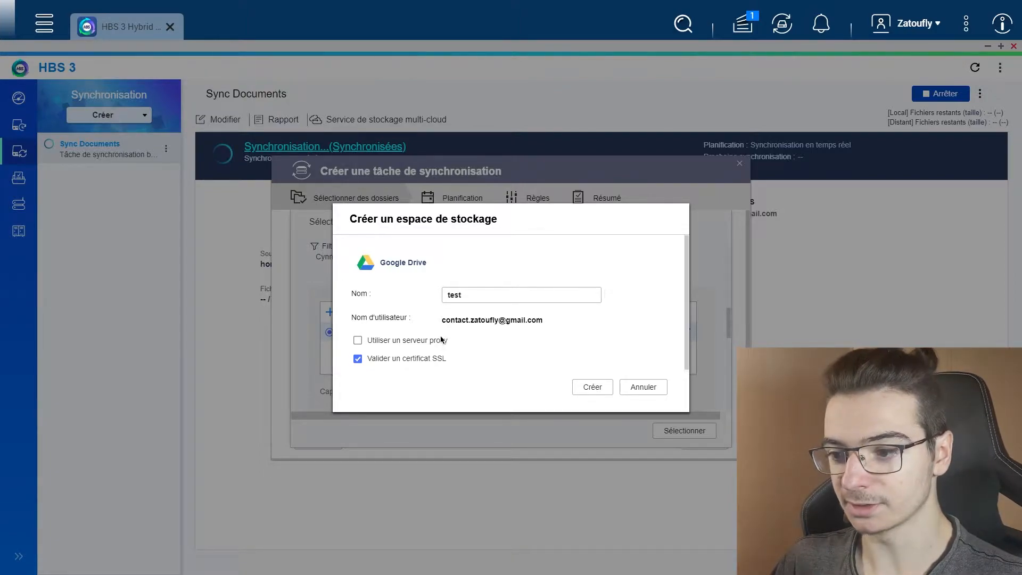
click(596, 392)
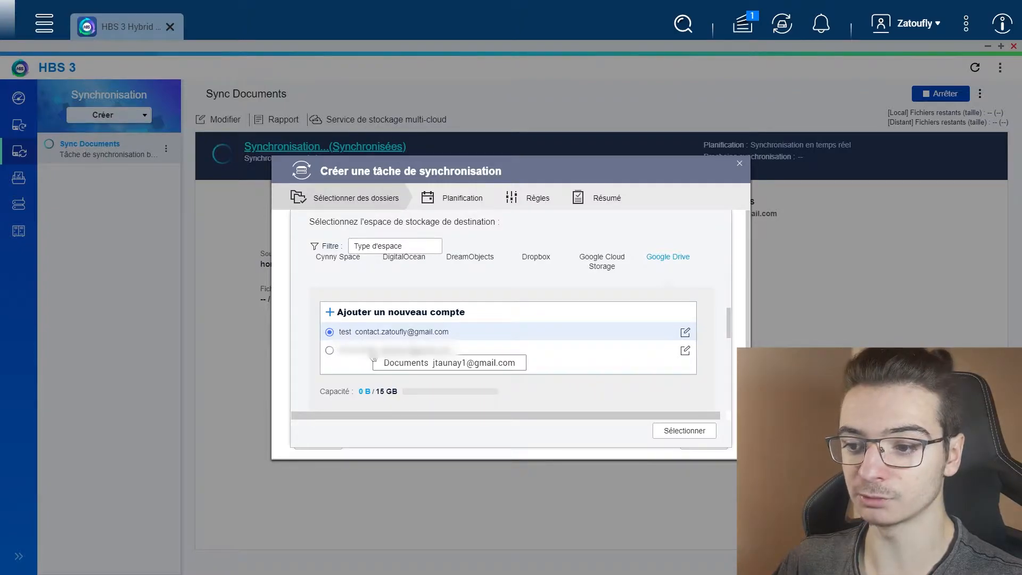
click(689, 433)
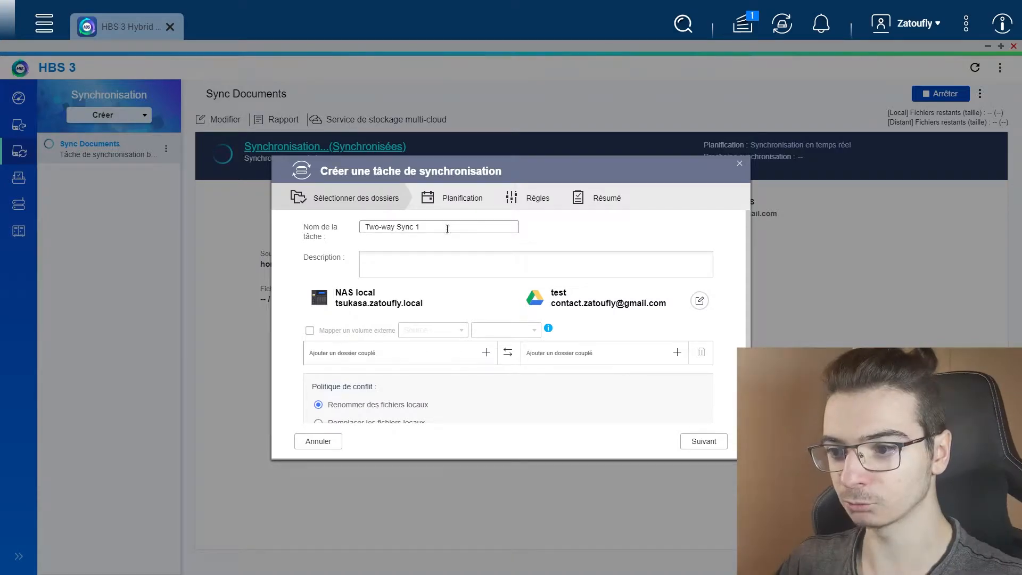
Name the synchronization task "test serveur mc" and leave its description empty.
drag(450, 227, 335, 222)
text(test)
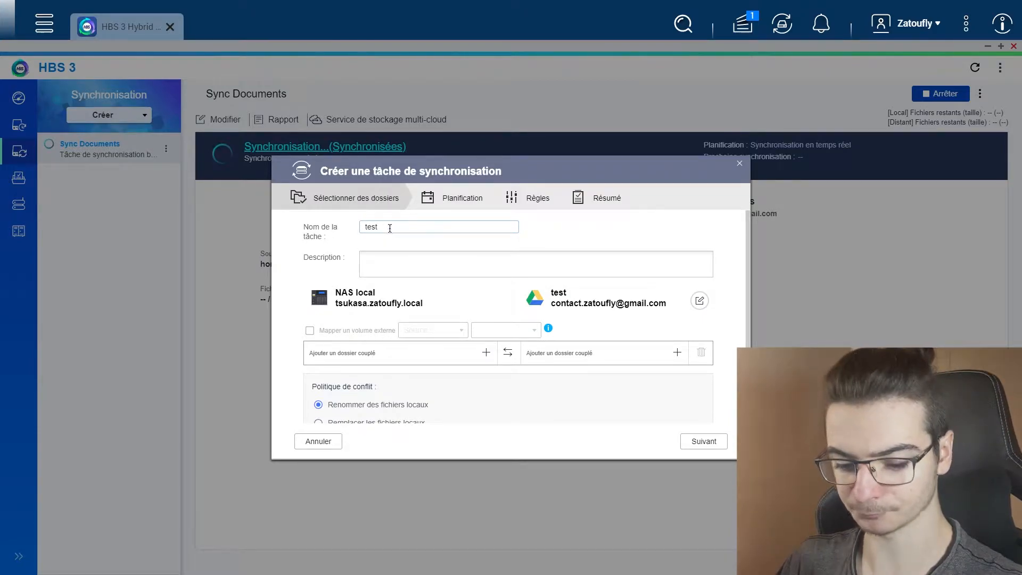
text(s)
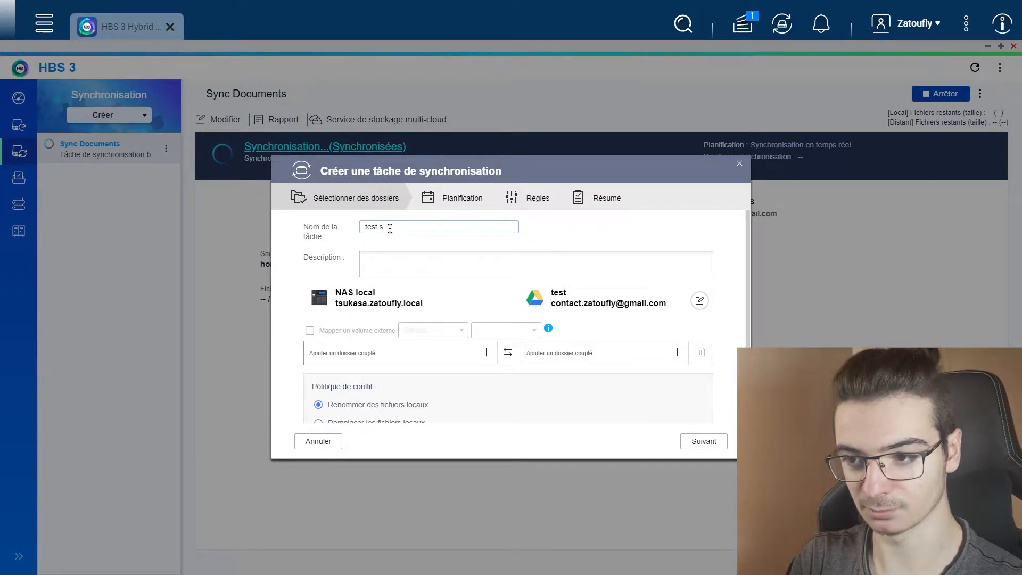
text(erveur mc)
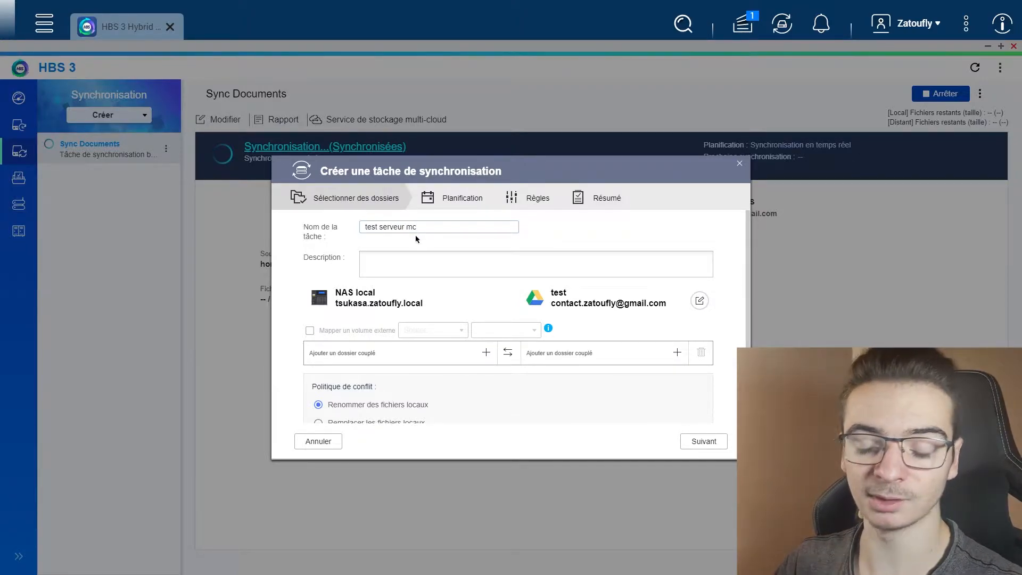
click(421, 262)
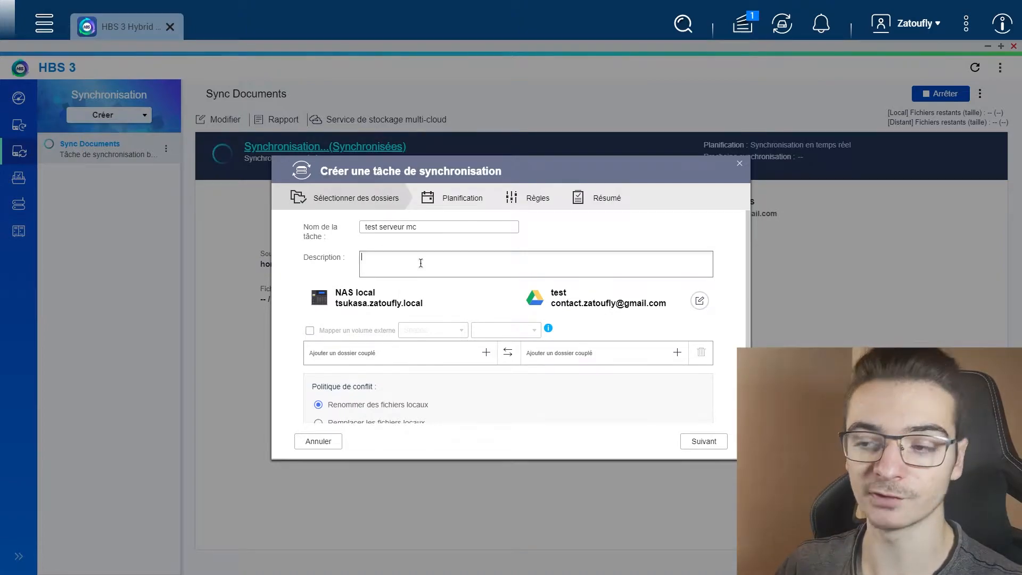
click(408, 239)
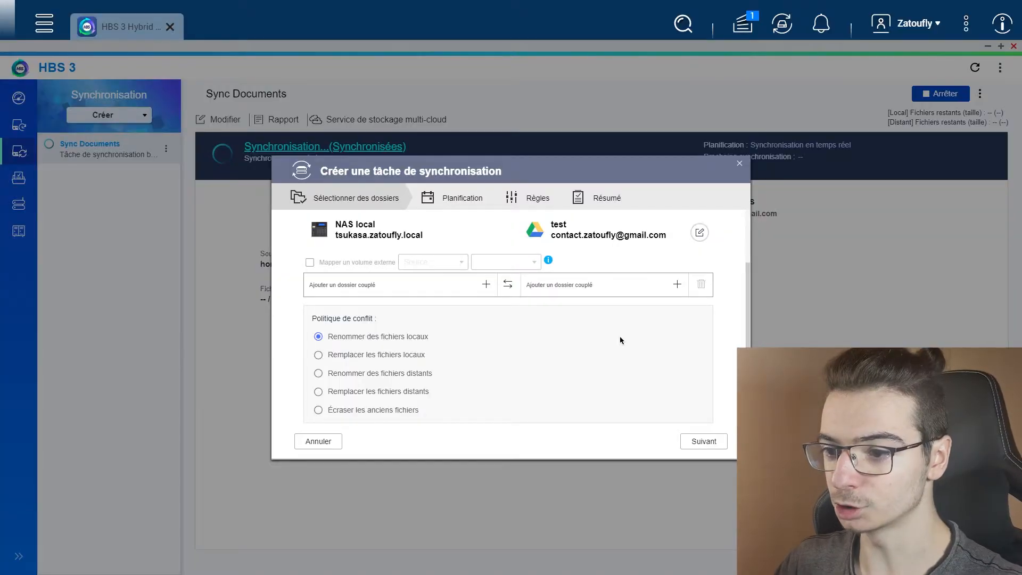
Set the local folder of the pair to the SRV-MC folder inside the account's own home folder on the NAS.
click(487, 285)
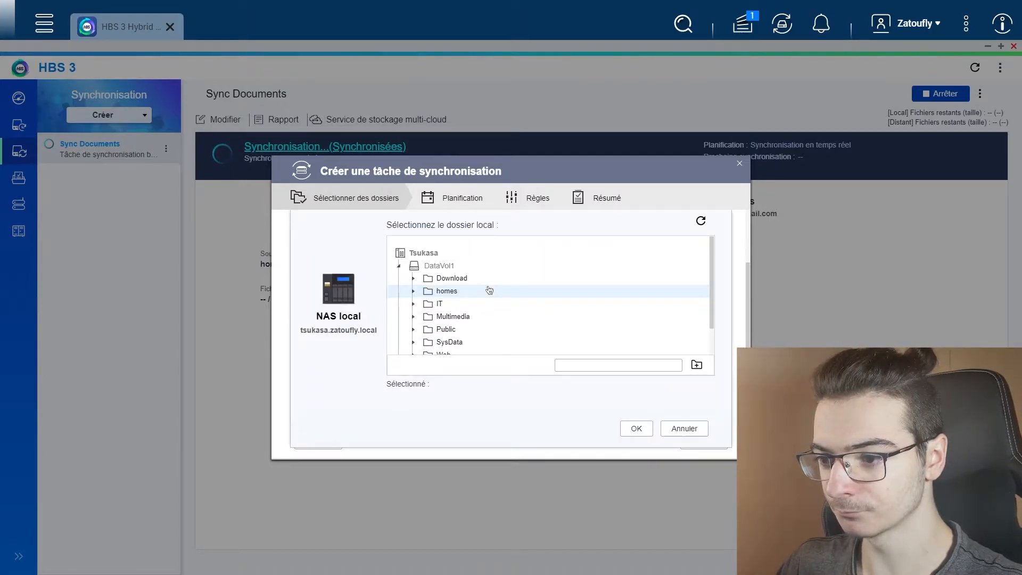
click(414, 293)
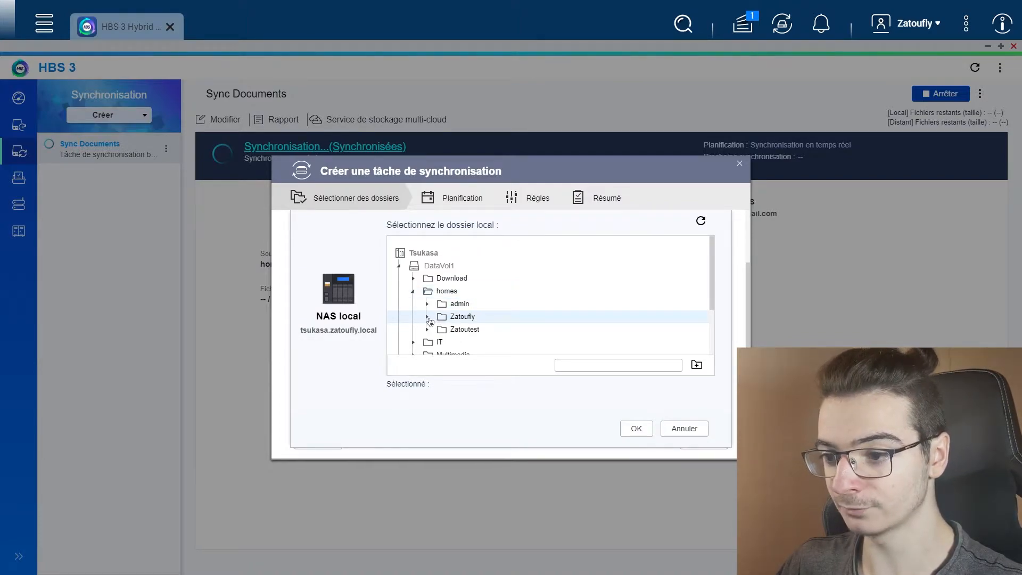
click(428, 319)
scroll(498, 321, down, 1)
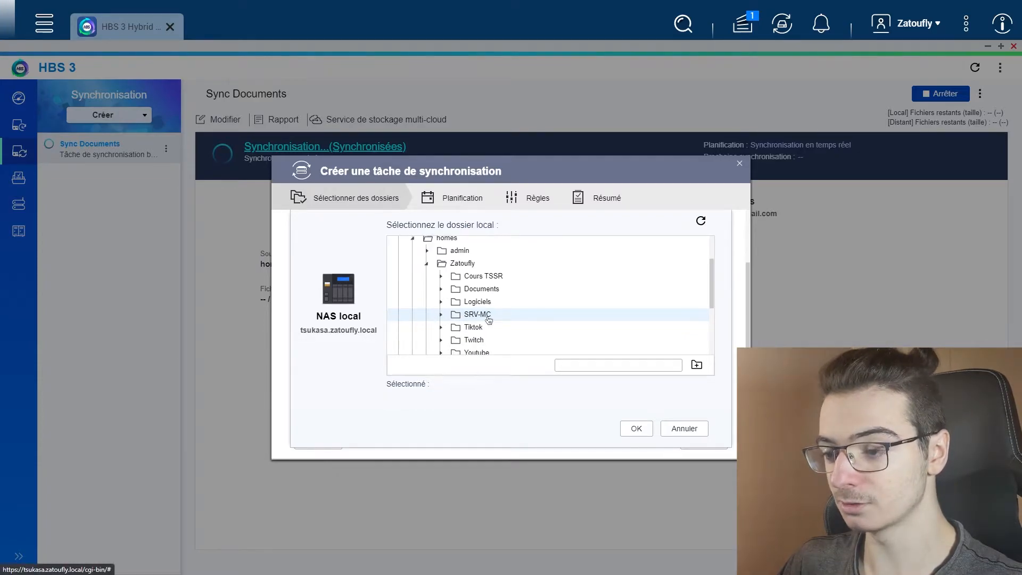
click(488, 317)
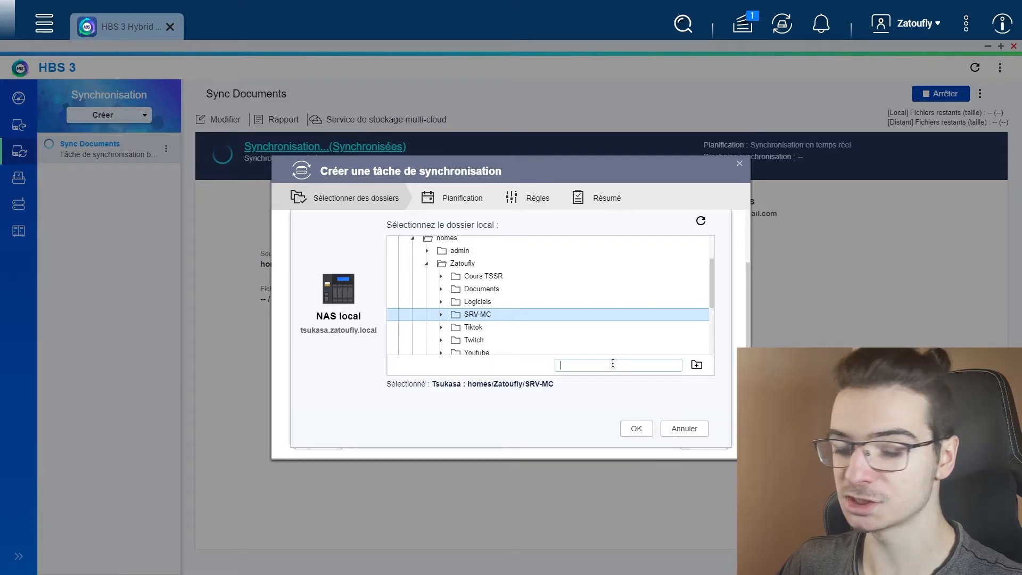
click(636, 430)
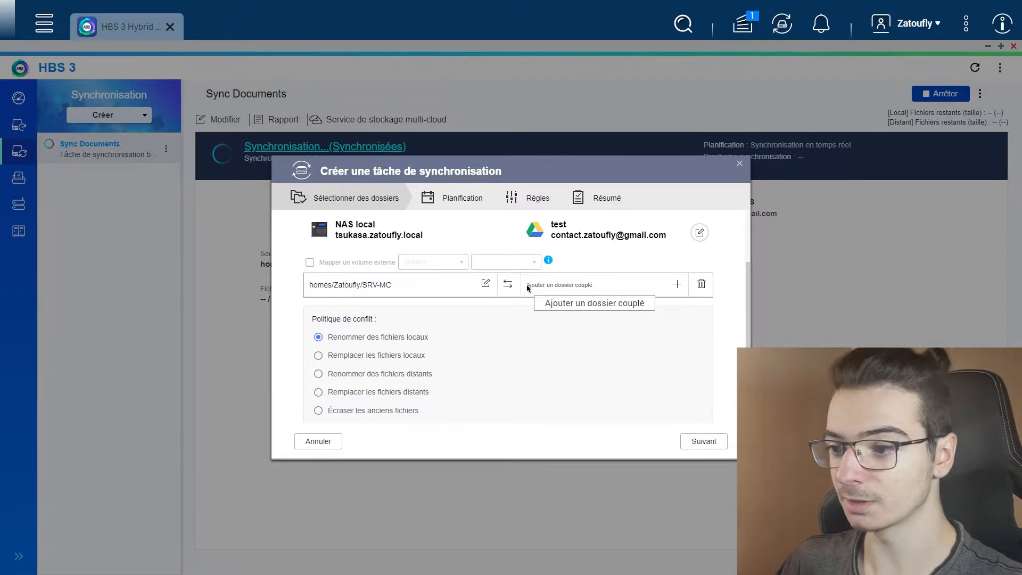
Create a folder named "server-mc" in the Google Drive account's My Drive for the remote side of the pair.
click(676, 288)
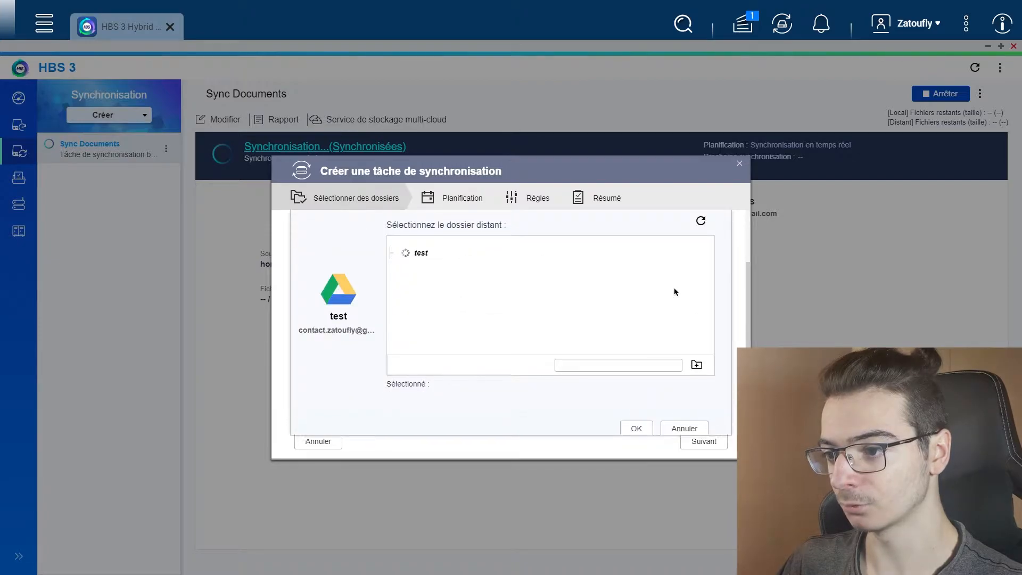
click(432, 266)
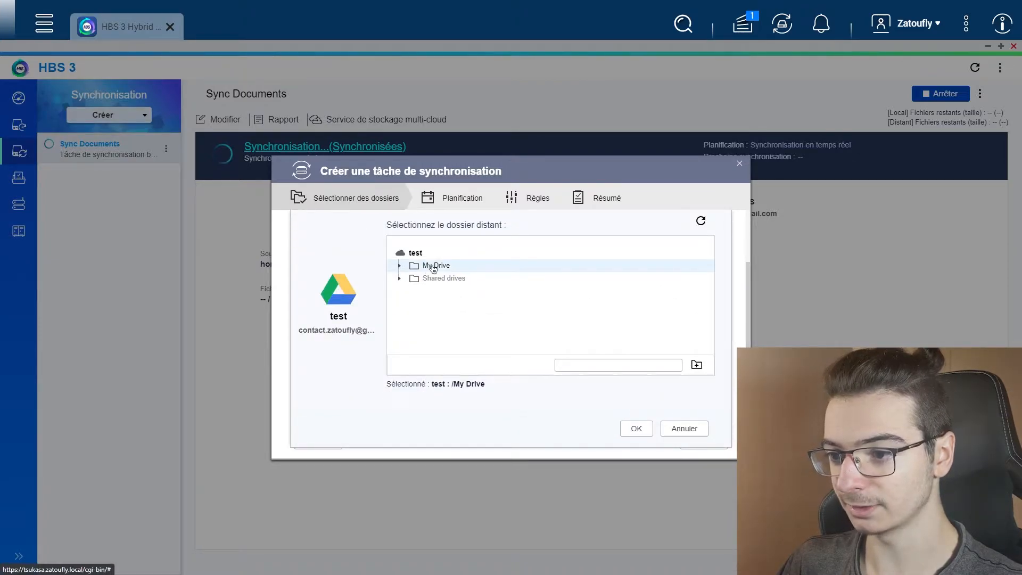
click(570, 365)
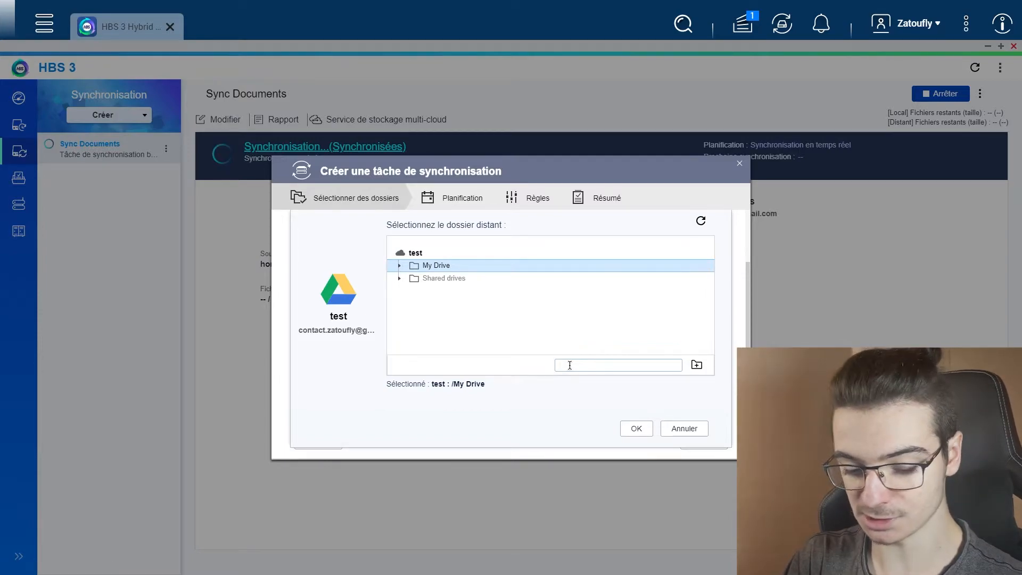
text(sauve)
text(r)
text(-mo)
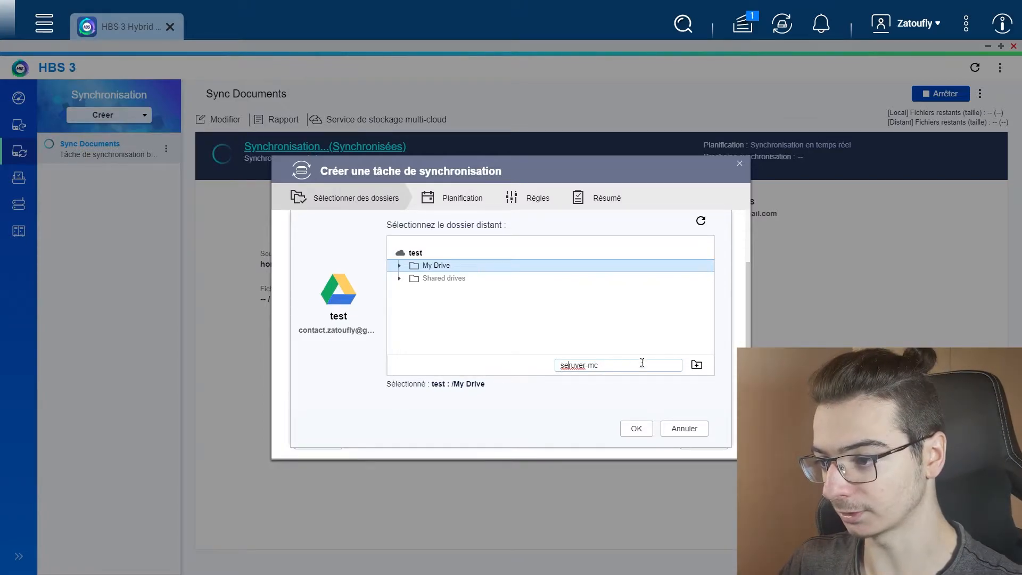
click(576, 365)
key(BackSpace)
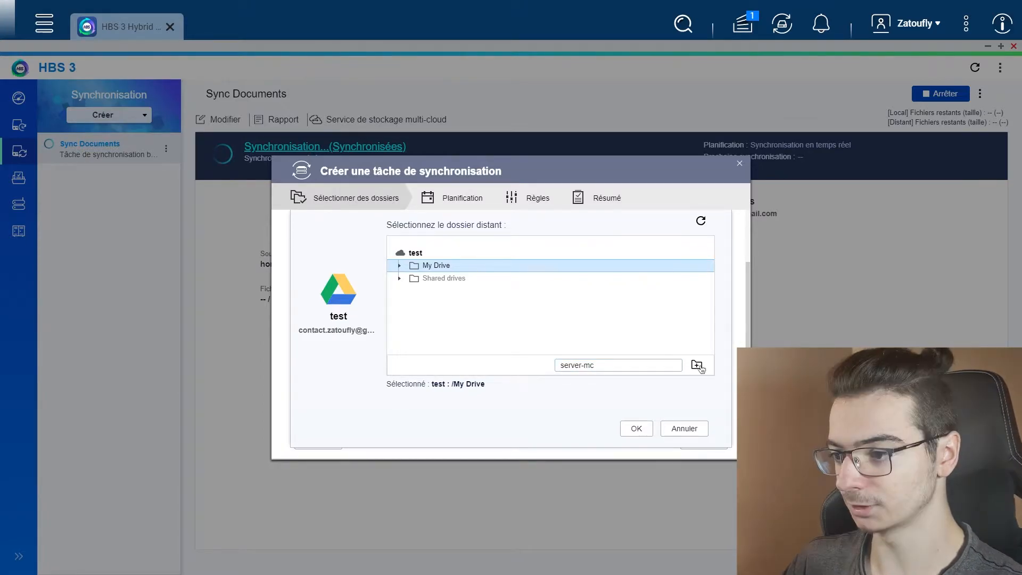
click(696, 365)
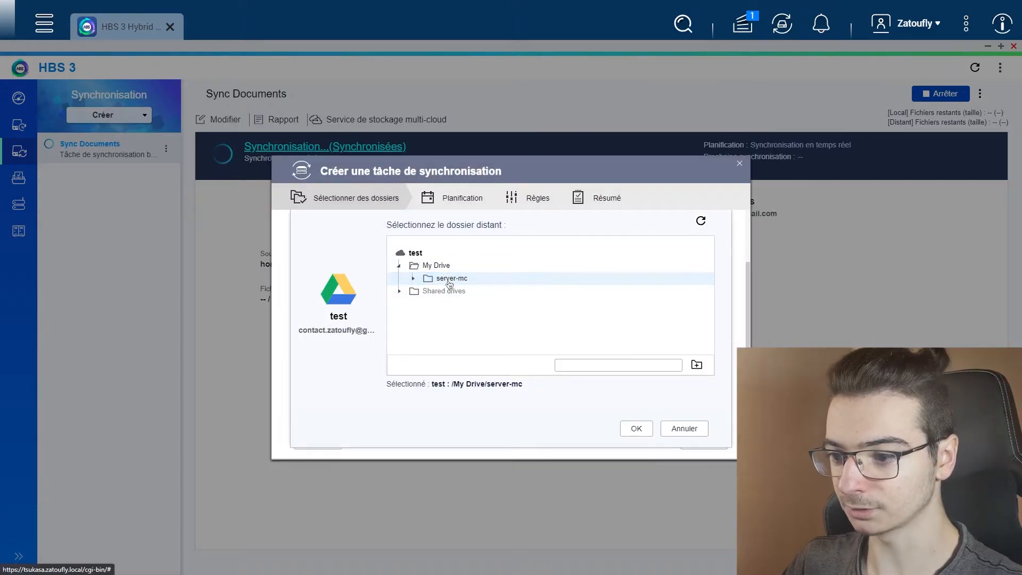
Select the server-mc folder as the remote folder and continue to scheduling, keeping the Renommer des fichiers locaux conflict policy.
click(464, 282)
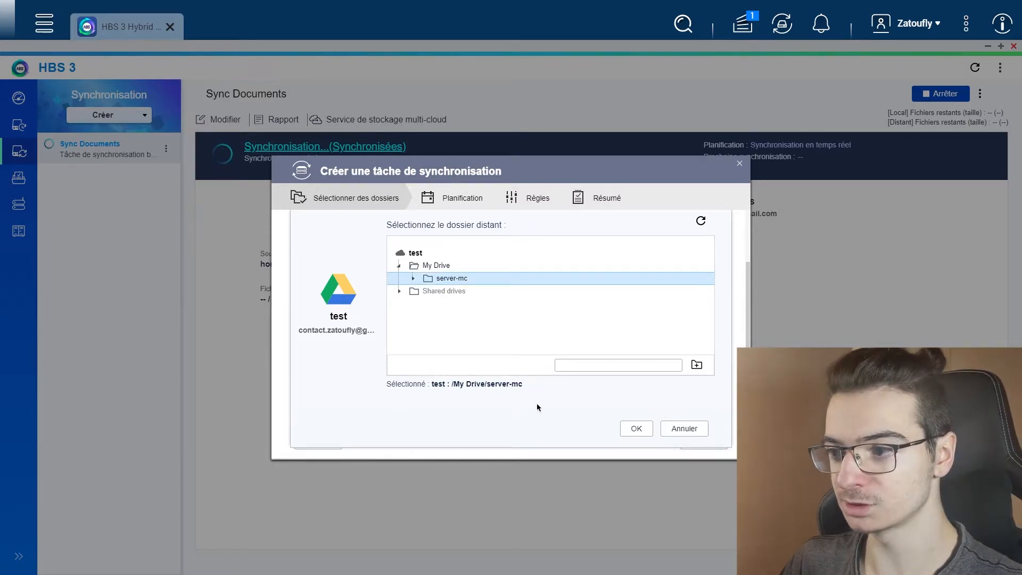
click(635, 430)
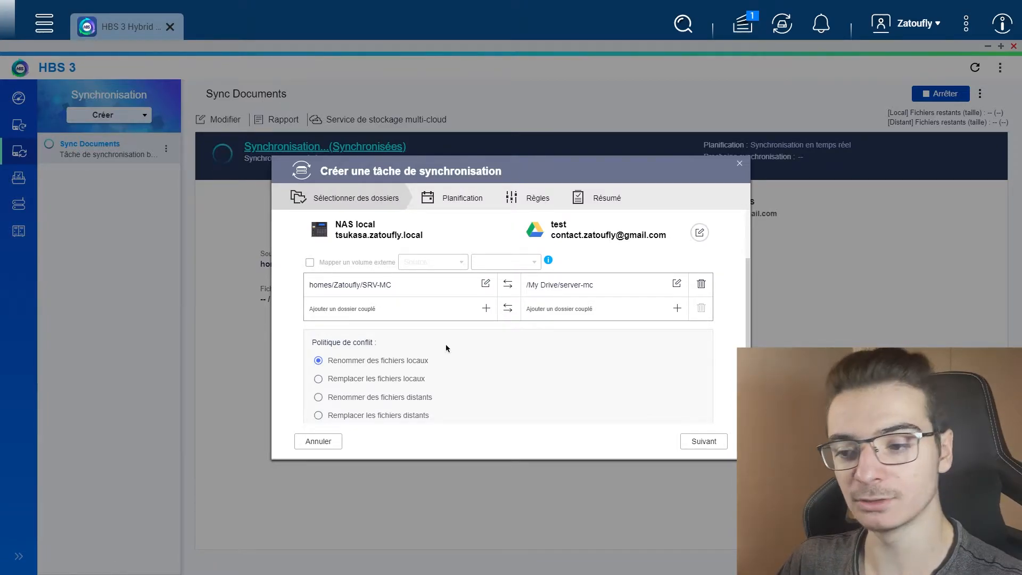
scroll(445, 344, down, 1)
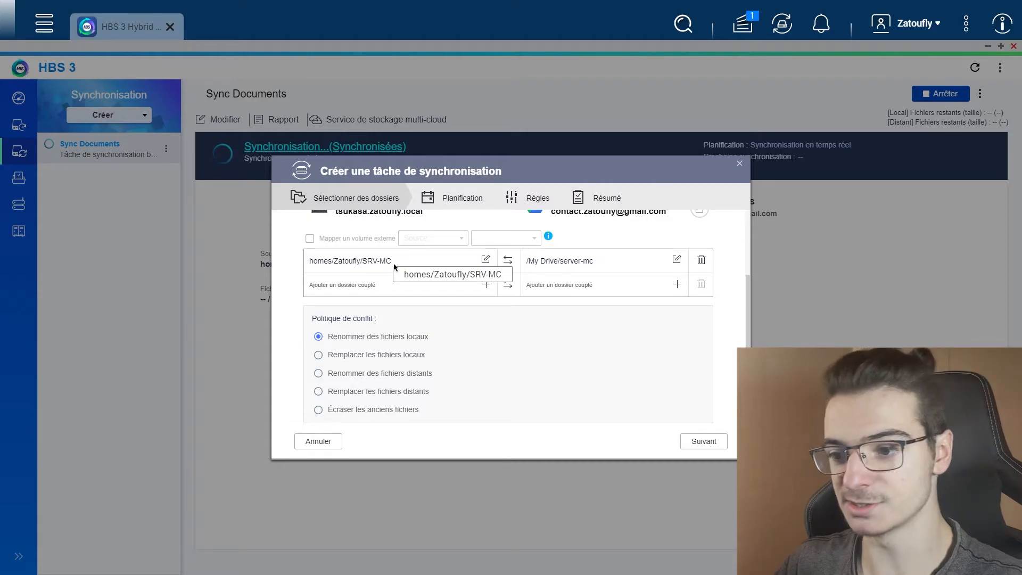
click(712, 439)
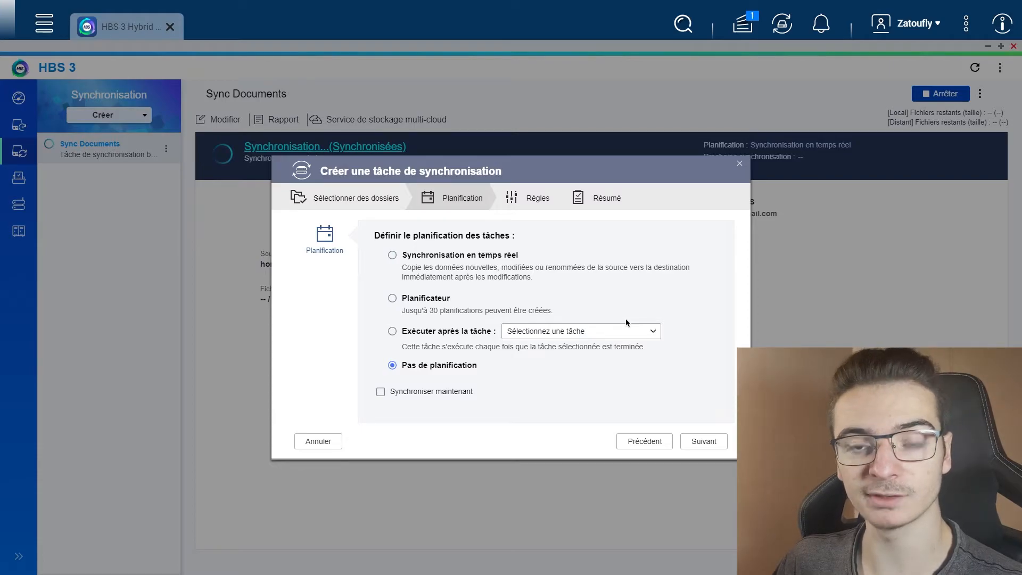
Review the real-time, scheduler and run-after-task options, including the periodic, daily, weekly and monthly frequencies, without adding a schedule.
click(446, 258)
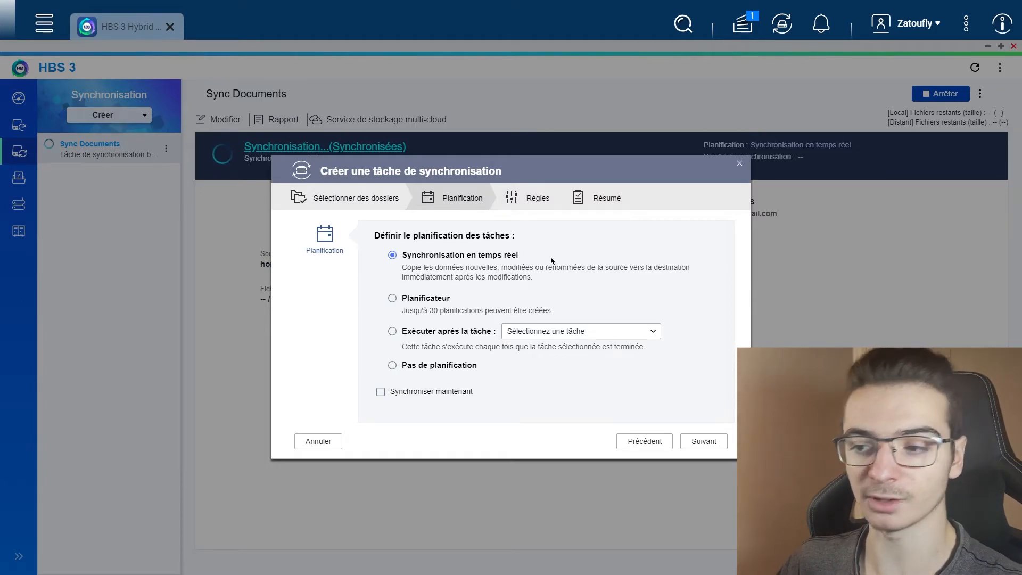
click(423, 299)
scroll(469, 317, down, 1)
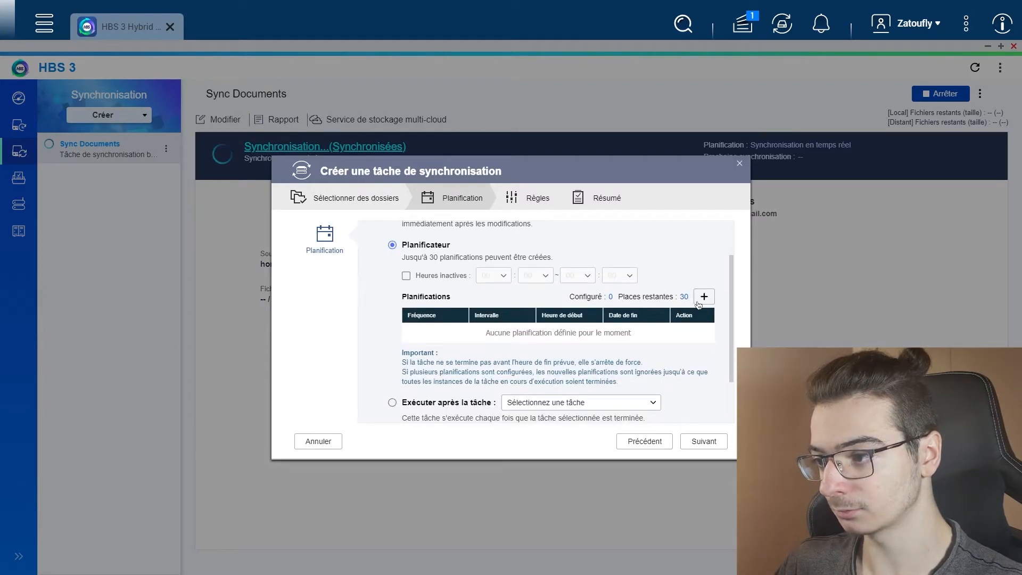
click(703, 297)
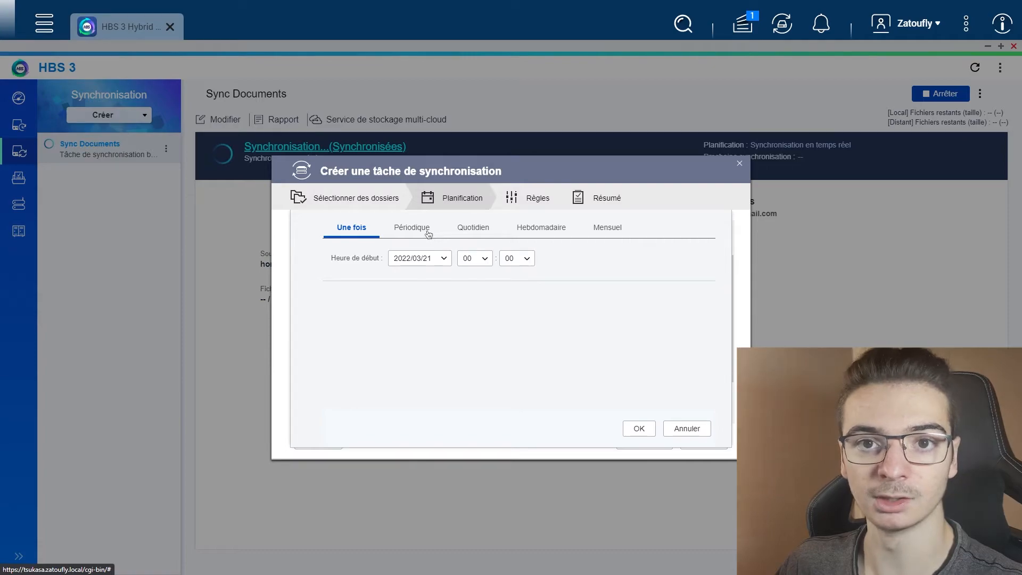
click(420, 233)
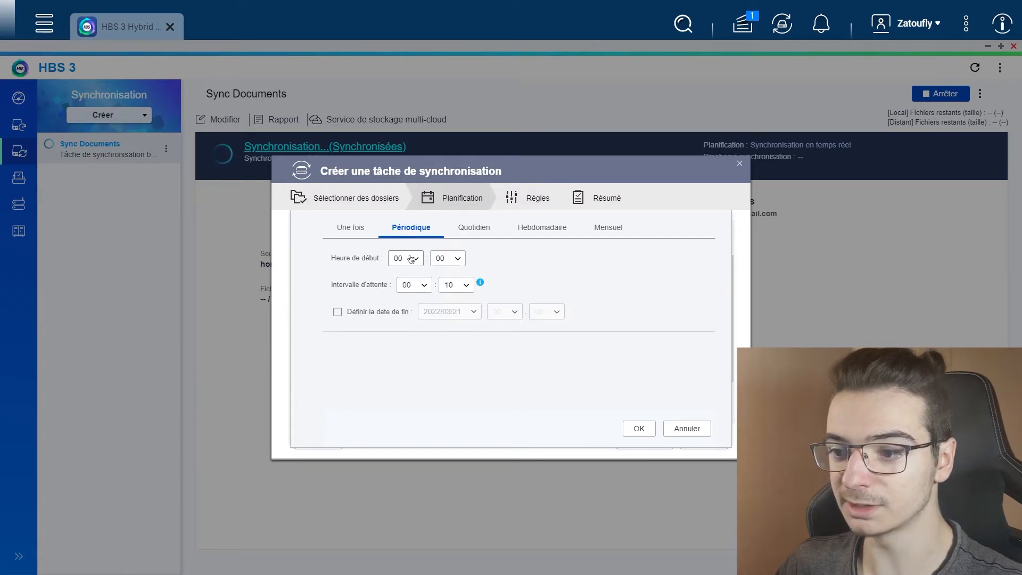
click(484, 233)
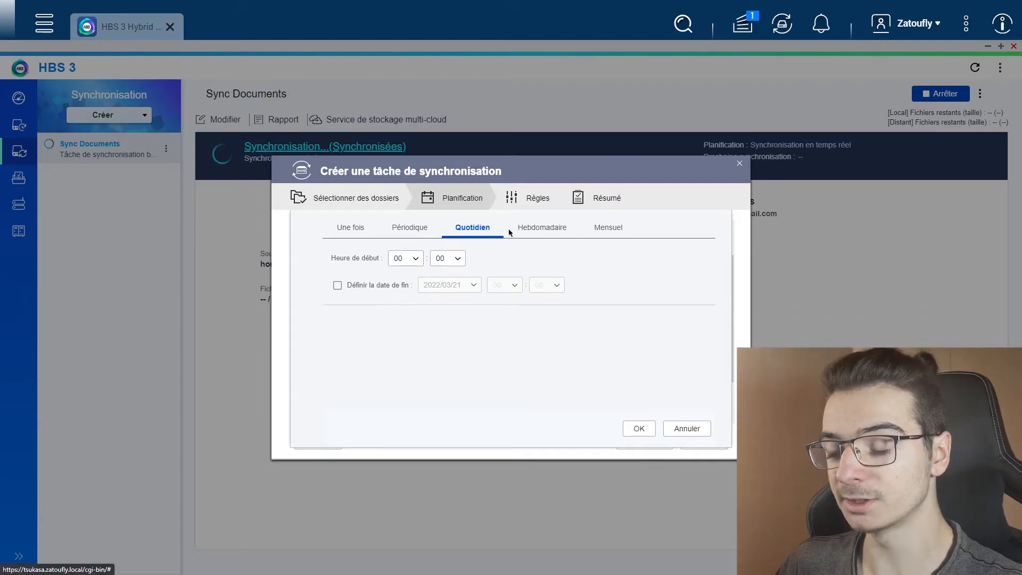
click(542, 232)
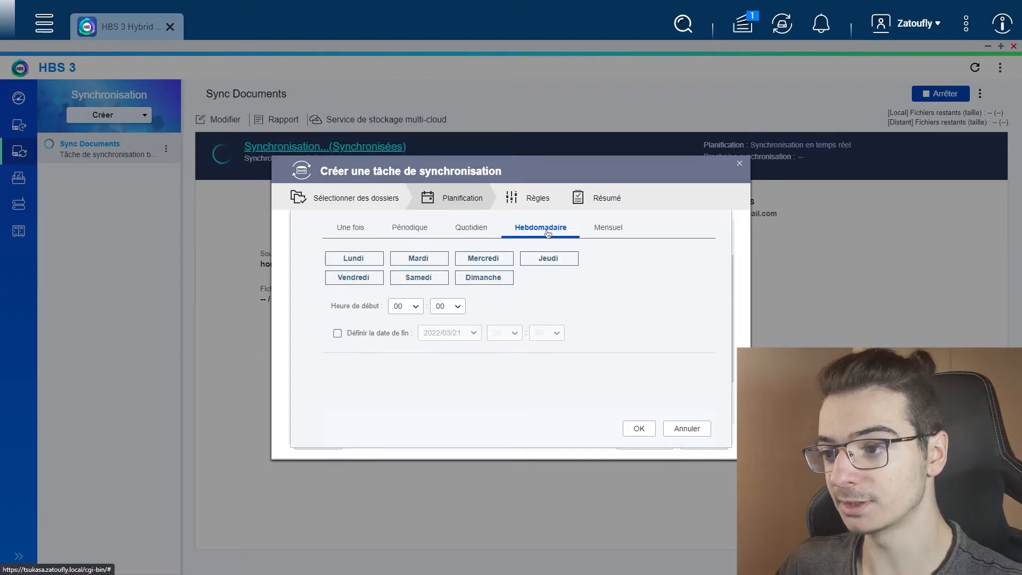
click(614, 234)
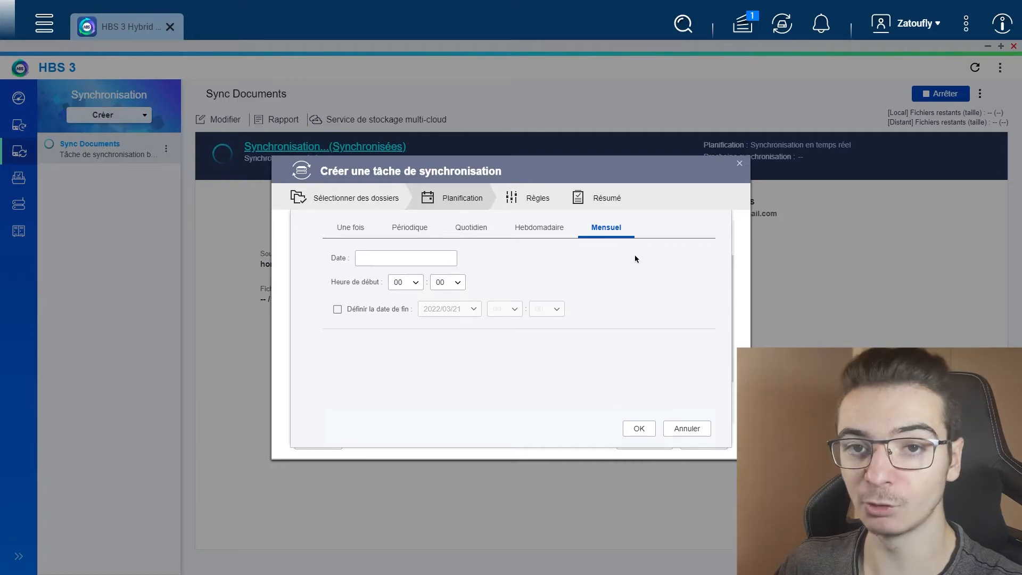
click(560, 233)
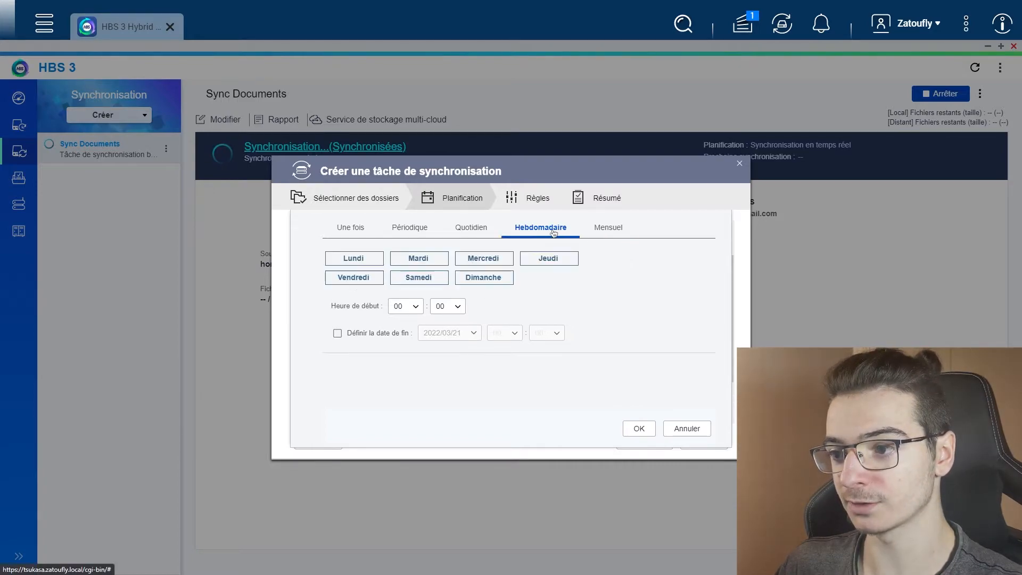
click(486, 232)
click(524, 234)
click(502, 280)
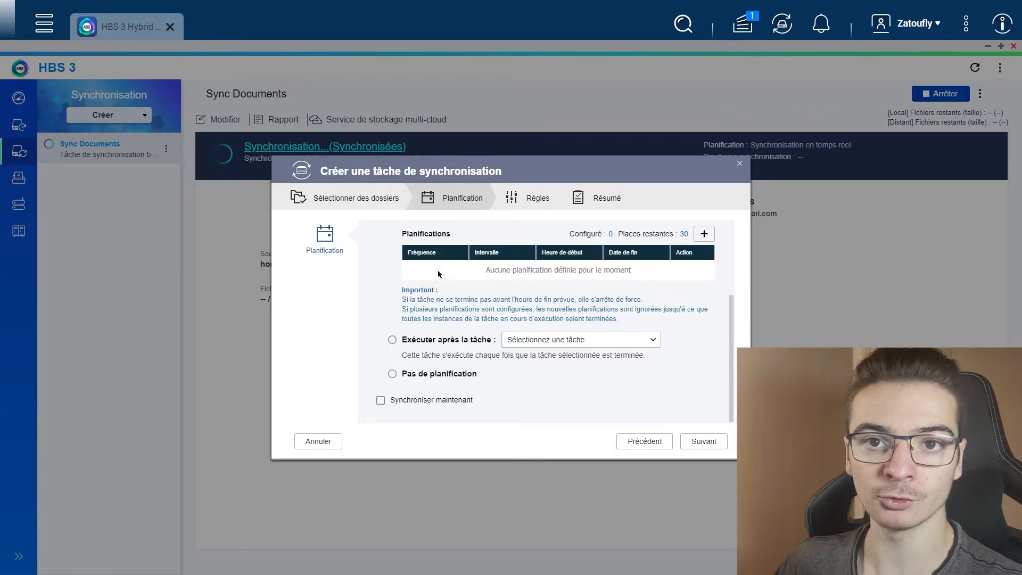
click(427, 340)
click(504, 334)
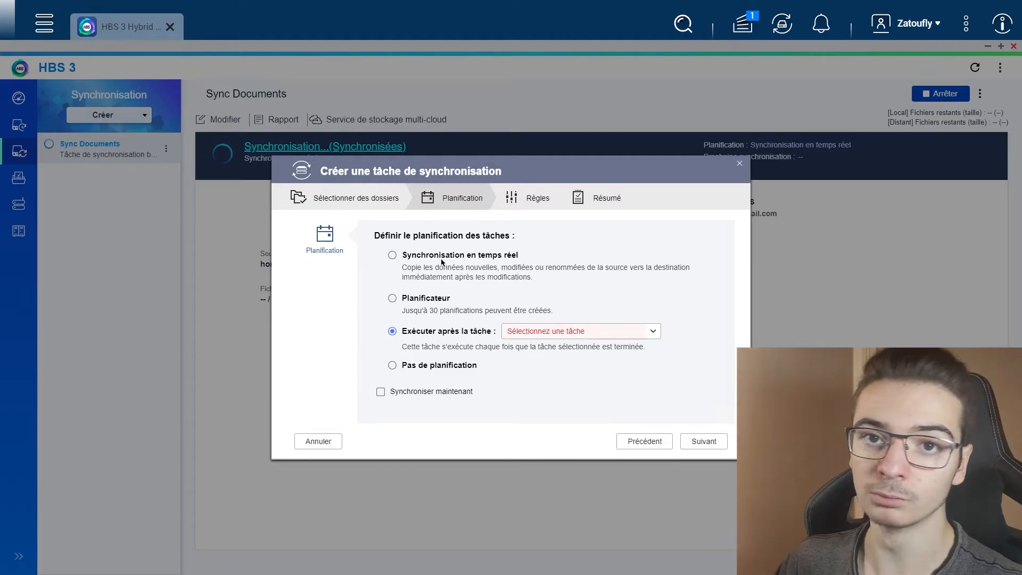
Choose Pas de planification for the task, enable Synchroniser maintenant and continue to the rules.
click(439, 370)
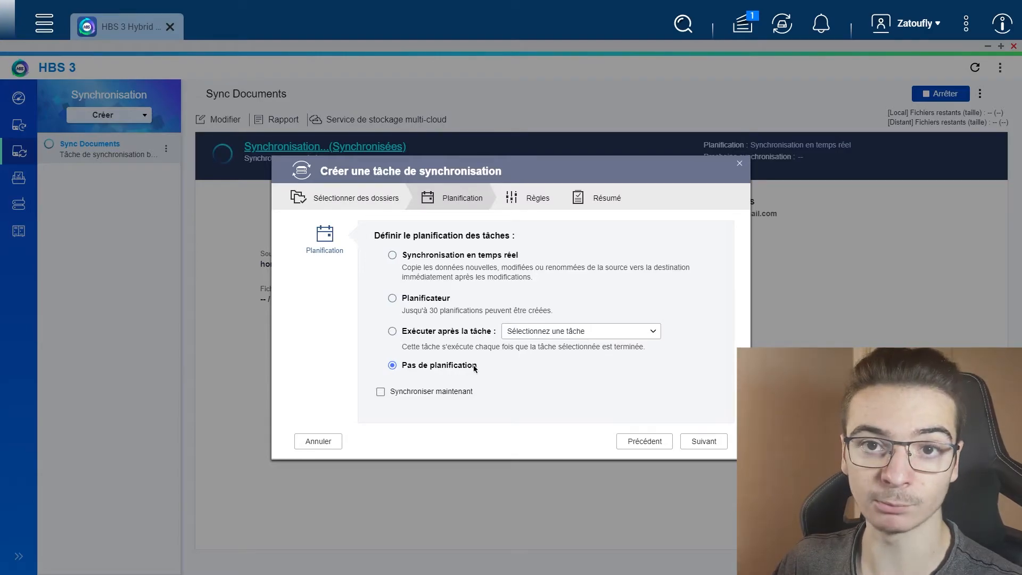
click(381, 393)
click(700, 442)
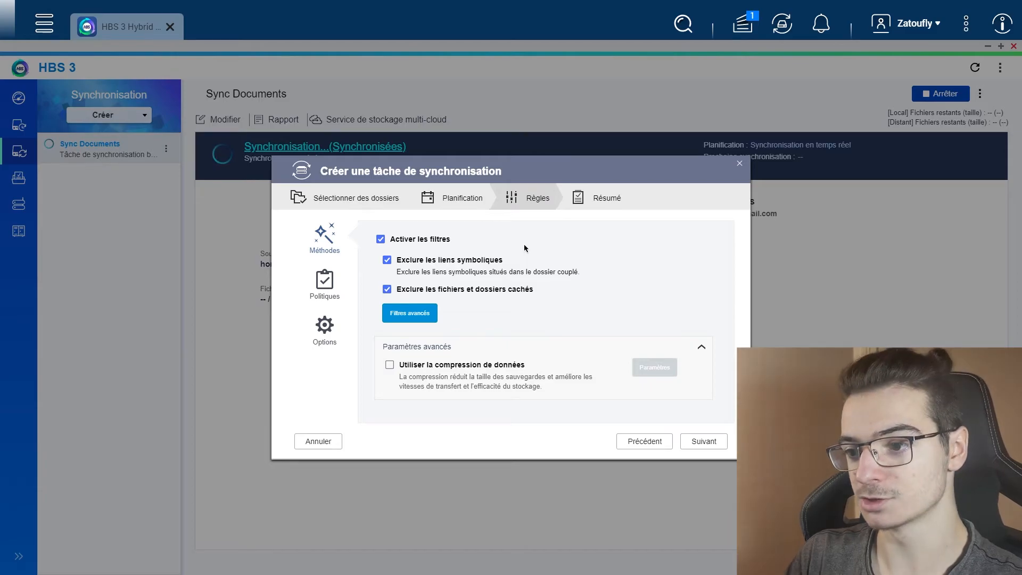
Review the advanced filter criteria for file size, modification date and file types, trying the size and Fichiers temporaires exclusions.
click(425, 316)
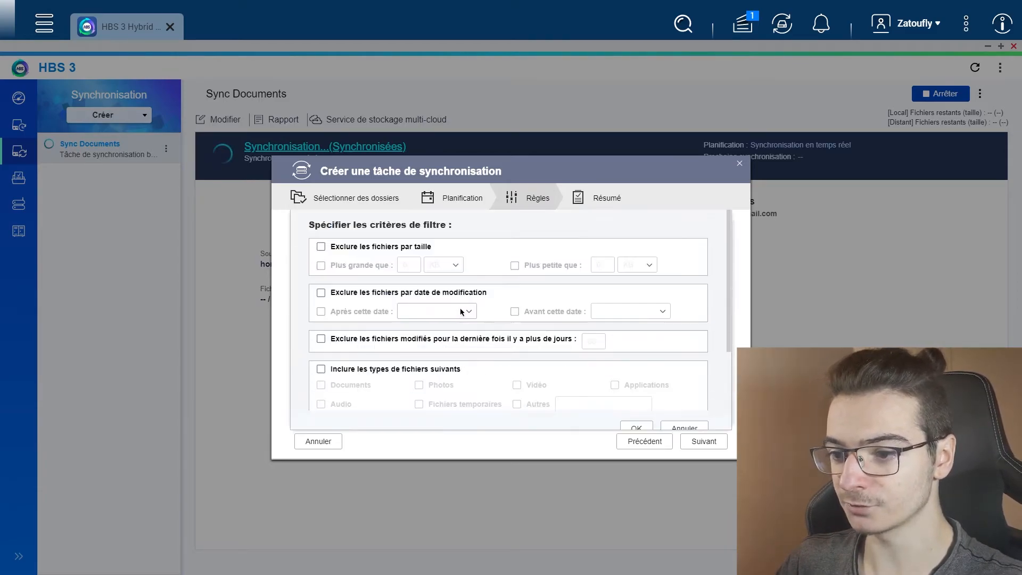
click(351, 249)
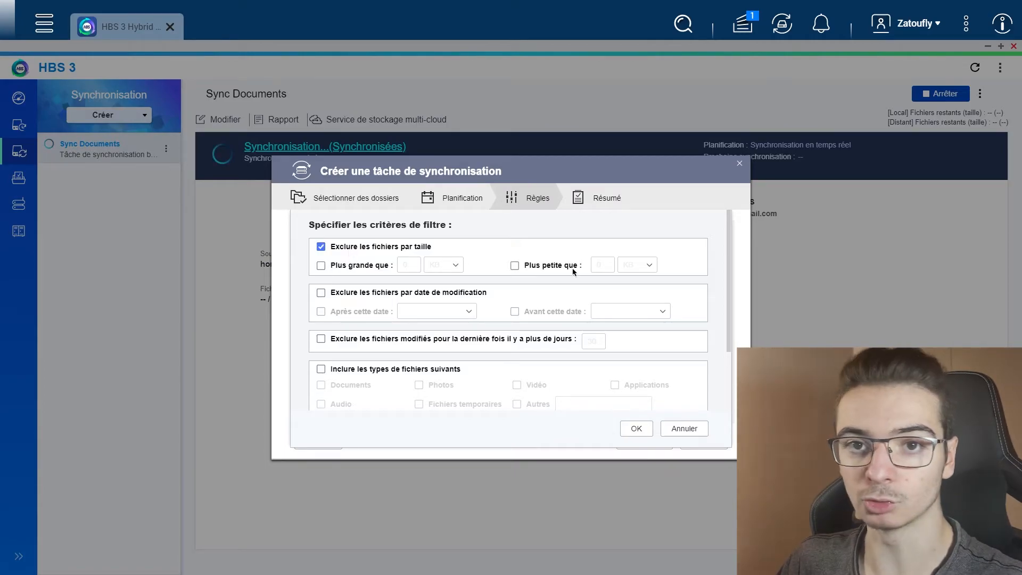
scroll(394, 282, down, 2)
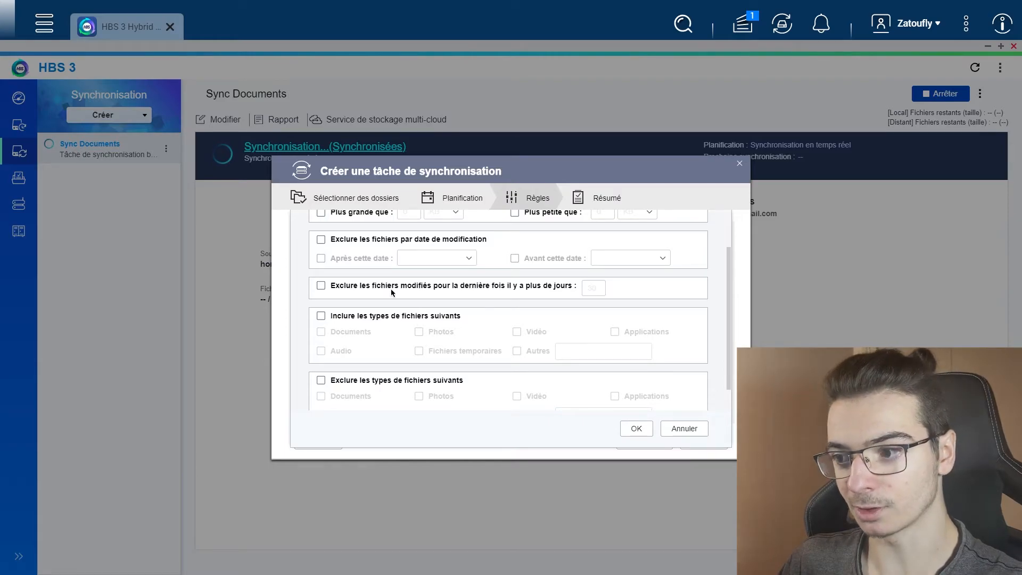
scroll(391, 292, down, 1)
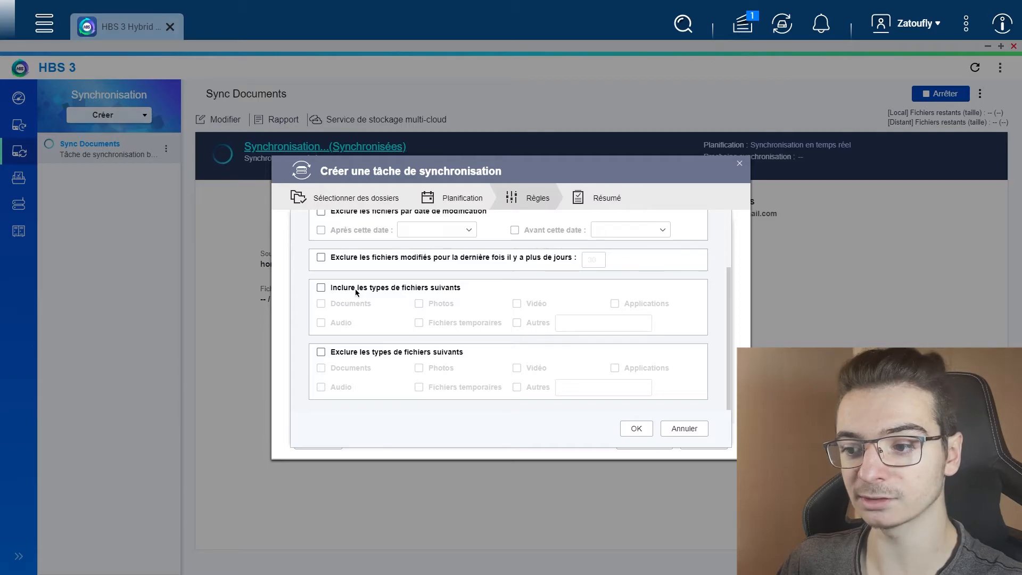
click(388, 354)
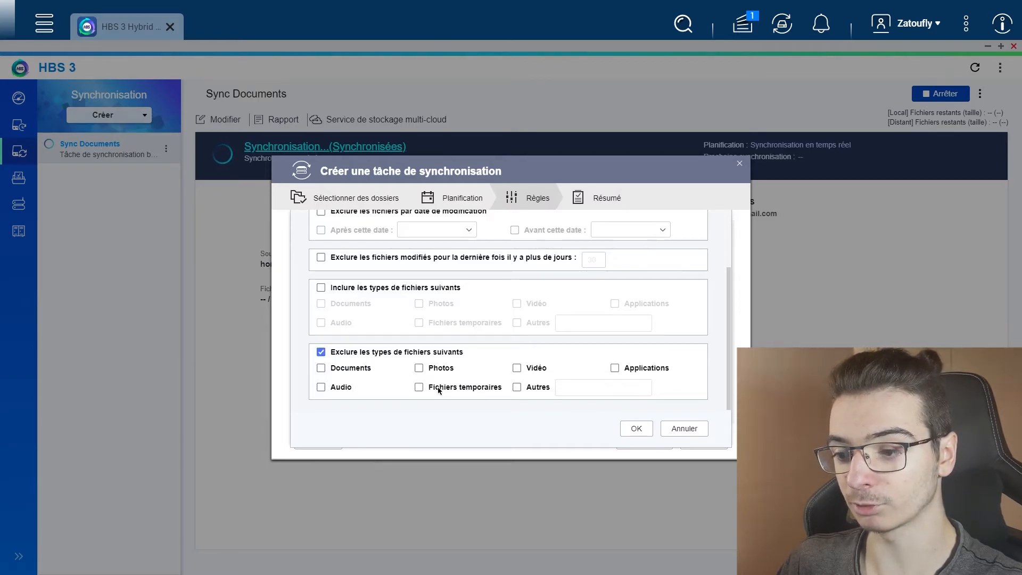
click(420, 387)
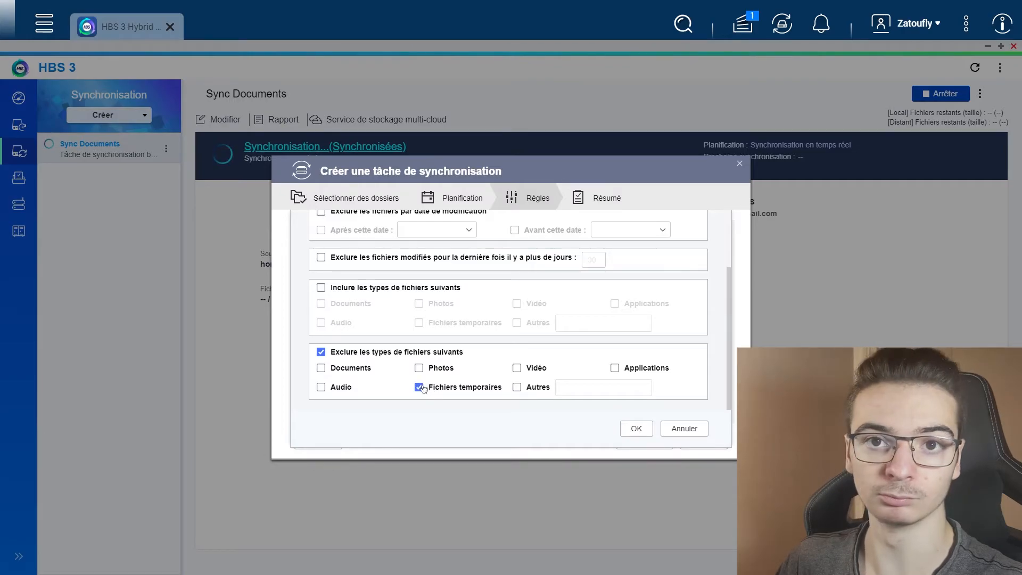
click(421, 387)
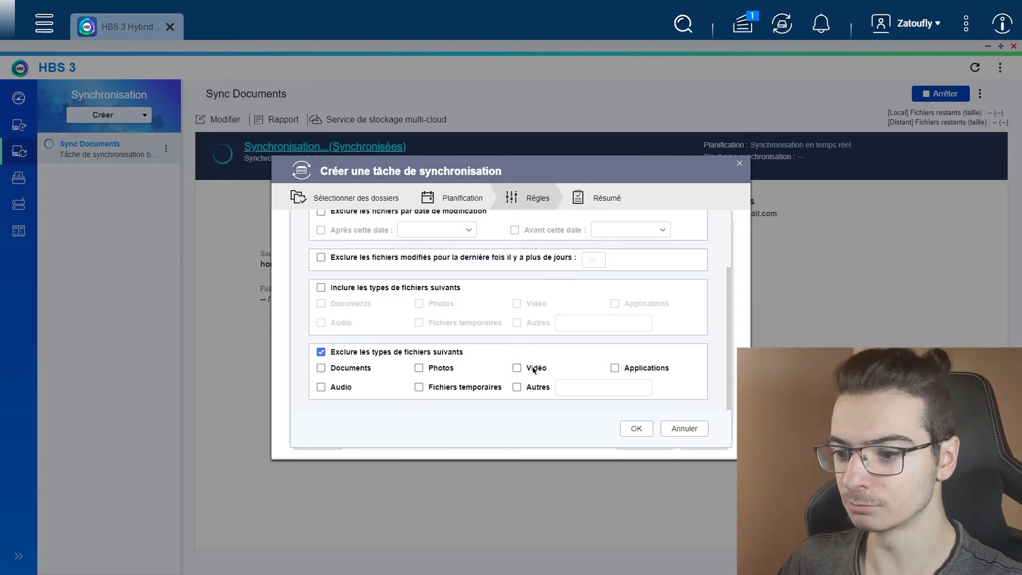
click(356, 354)
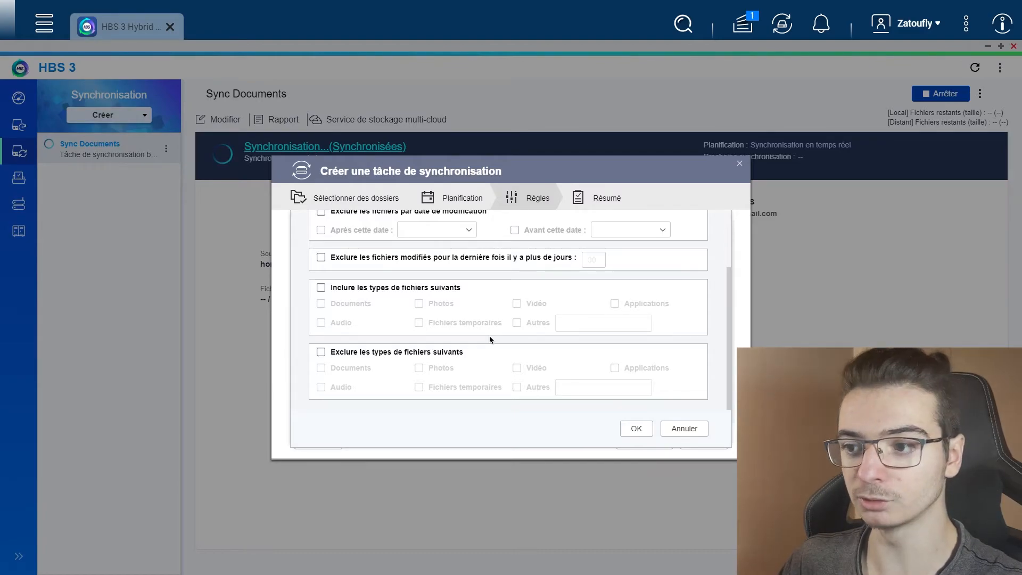
scroll(491, 339, up, 2)
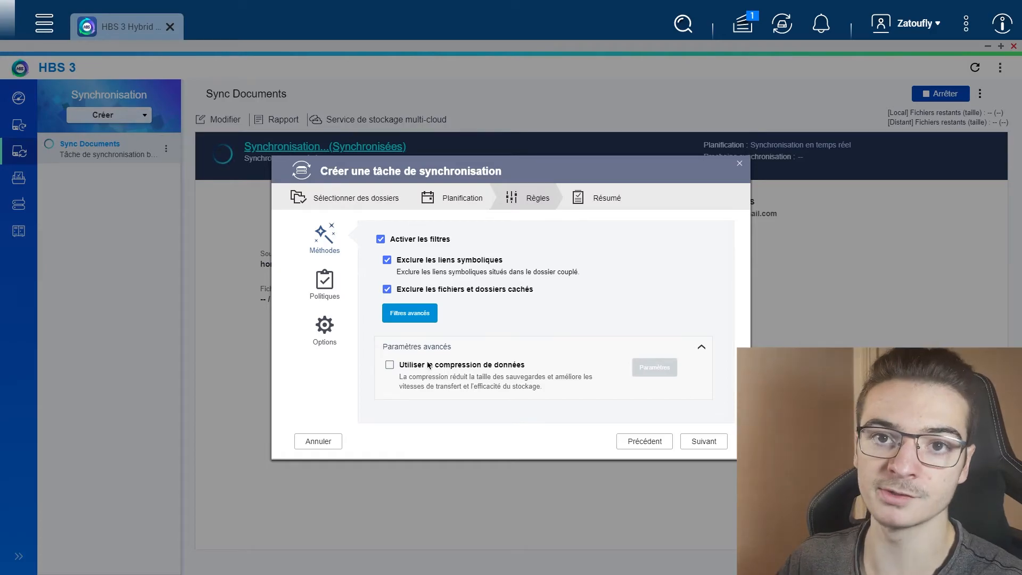
Enable Utiliser la compression de données for the task and dismiss its compression parameters.
click(431, 365)
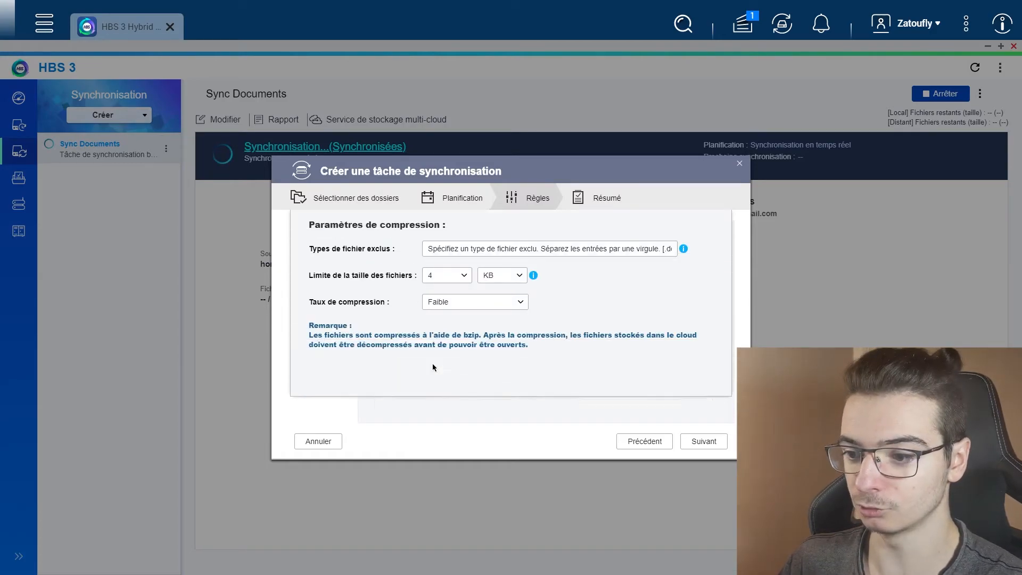
click(512, 253)
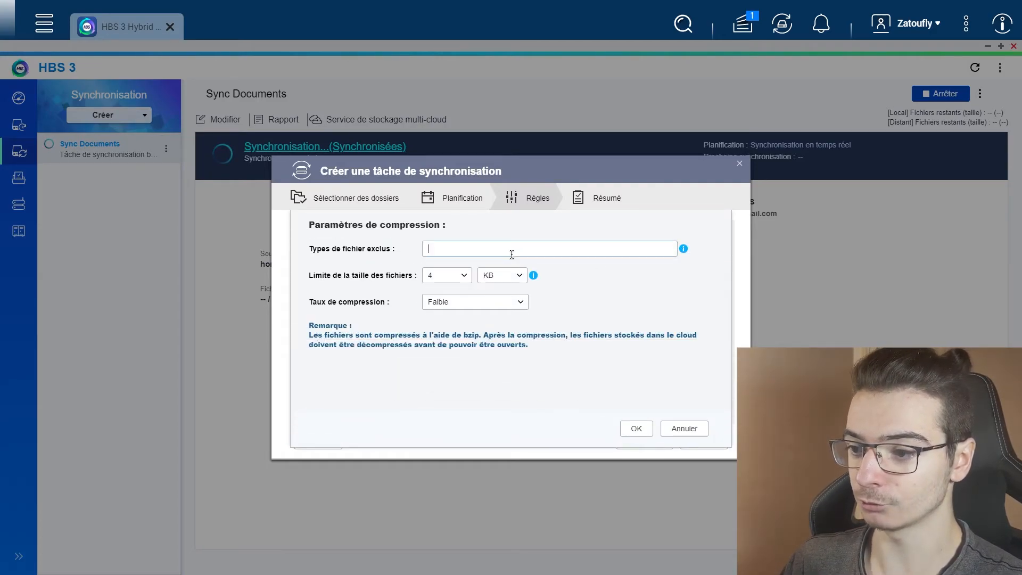
click(591, 277)
click(684, 428)
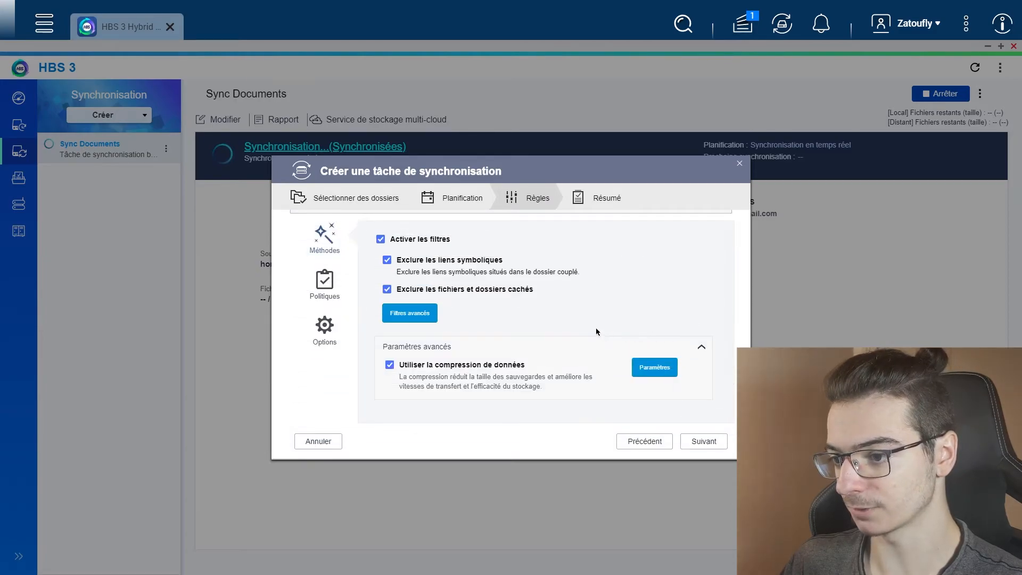
Review the task's policies and options, including debug logging, notification triggers, connection timeout and the simultaneous file processing limit.
click(325, 283)
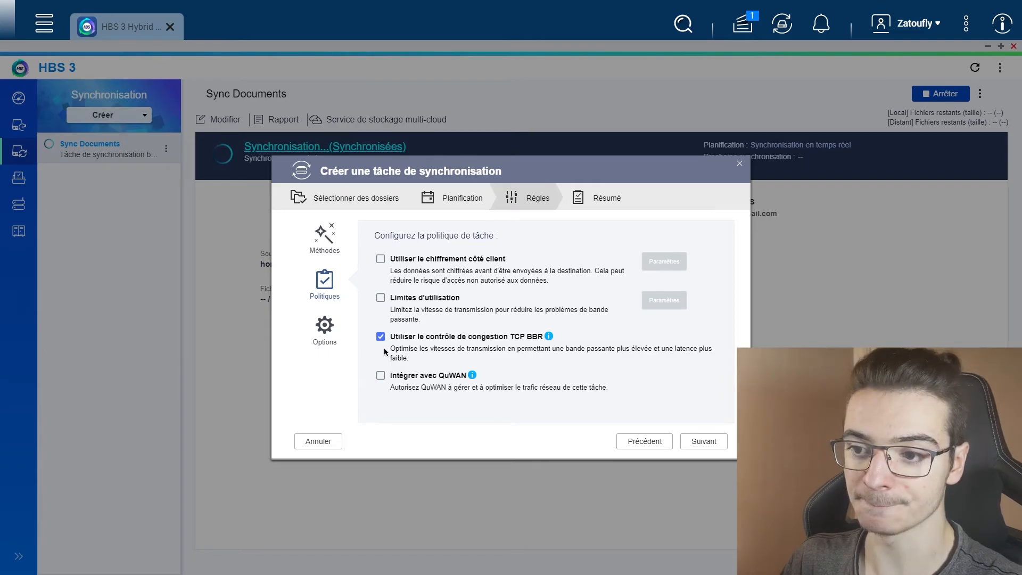
click(335, 331)
click(399, 318)
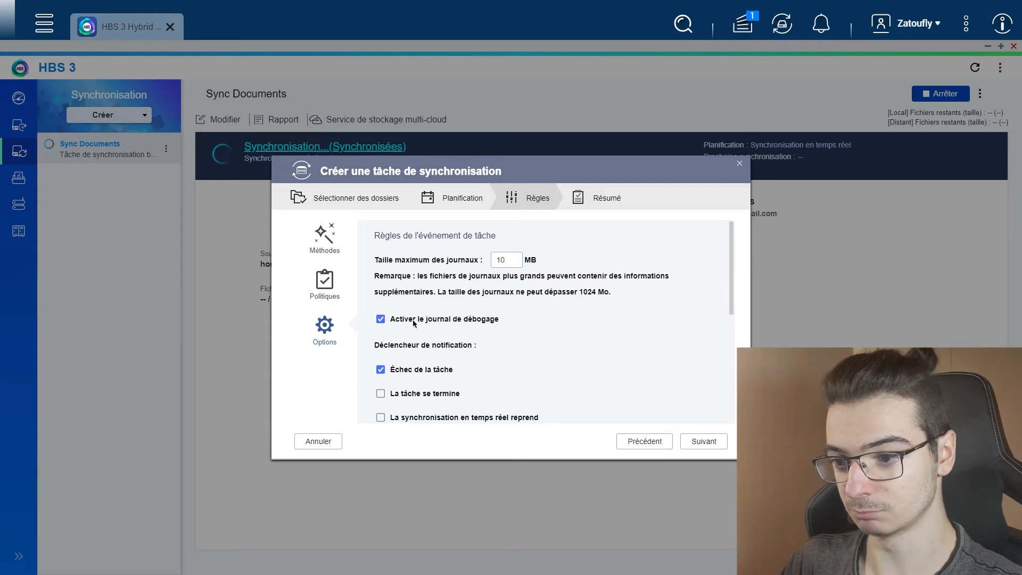
scroll(414, 323, down, 2)
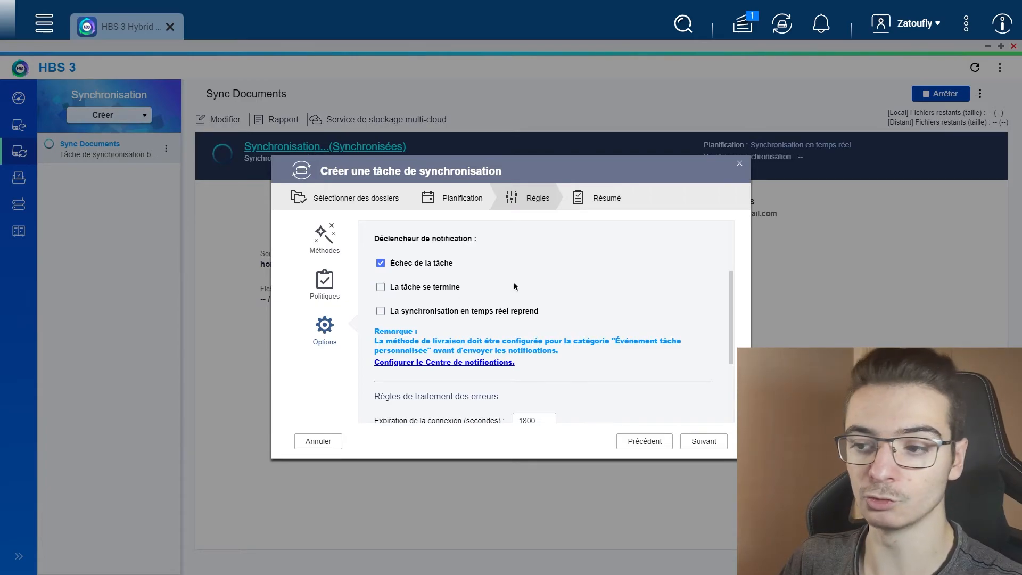
scroll(514, 287, down, 3)
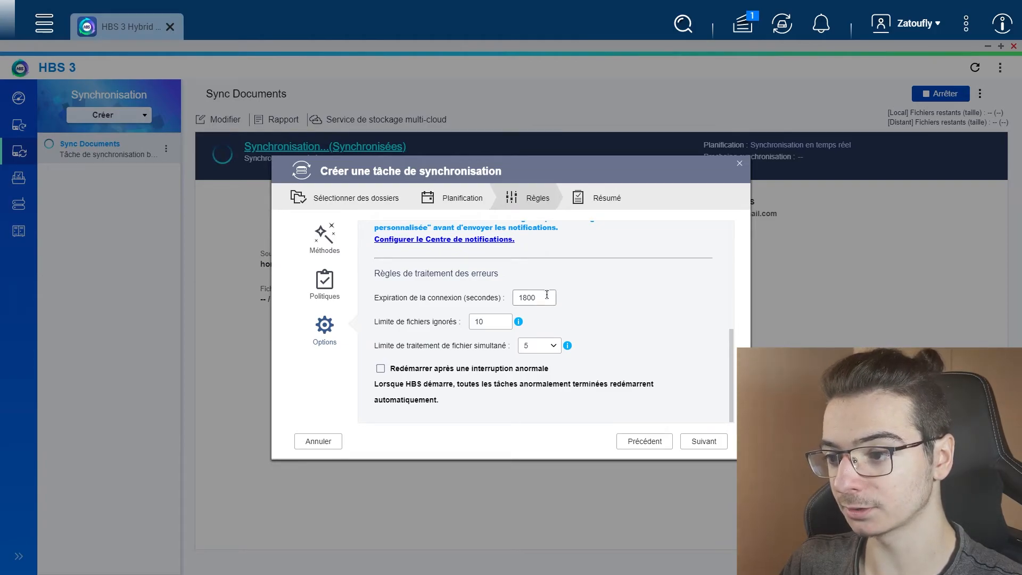
drag(546, 294, 518, 297)
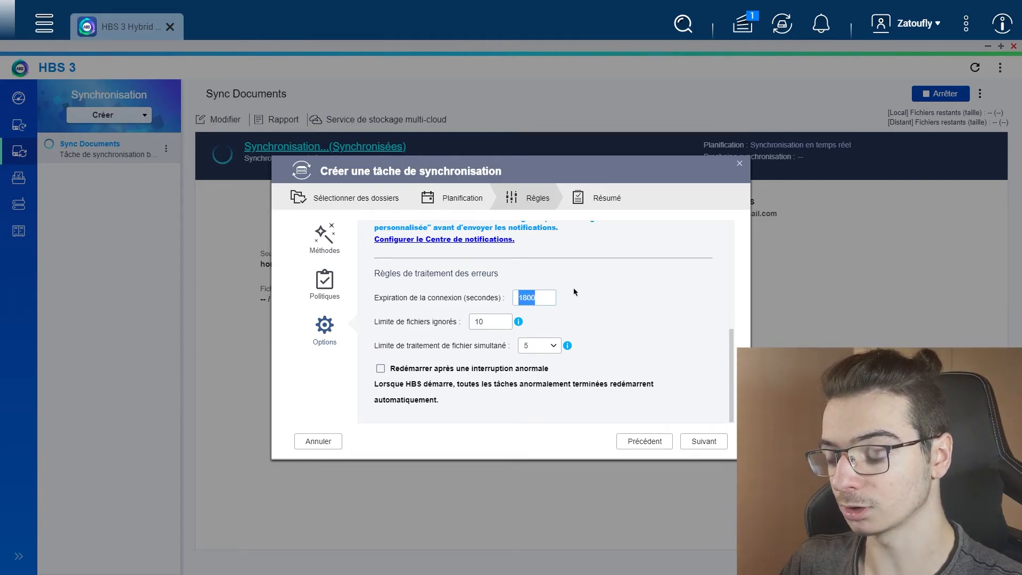
click(550, 348)
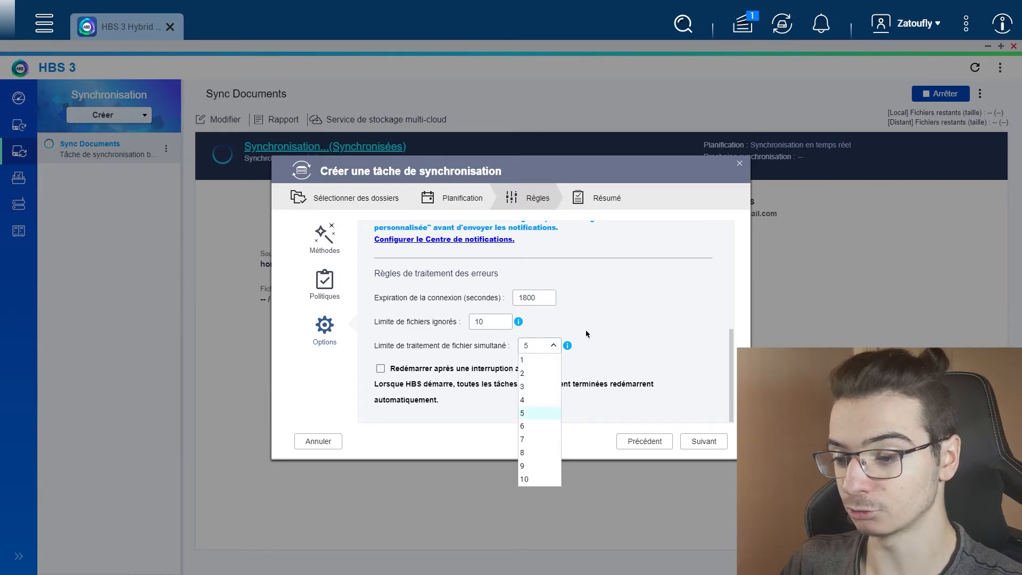
click(608, 340)
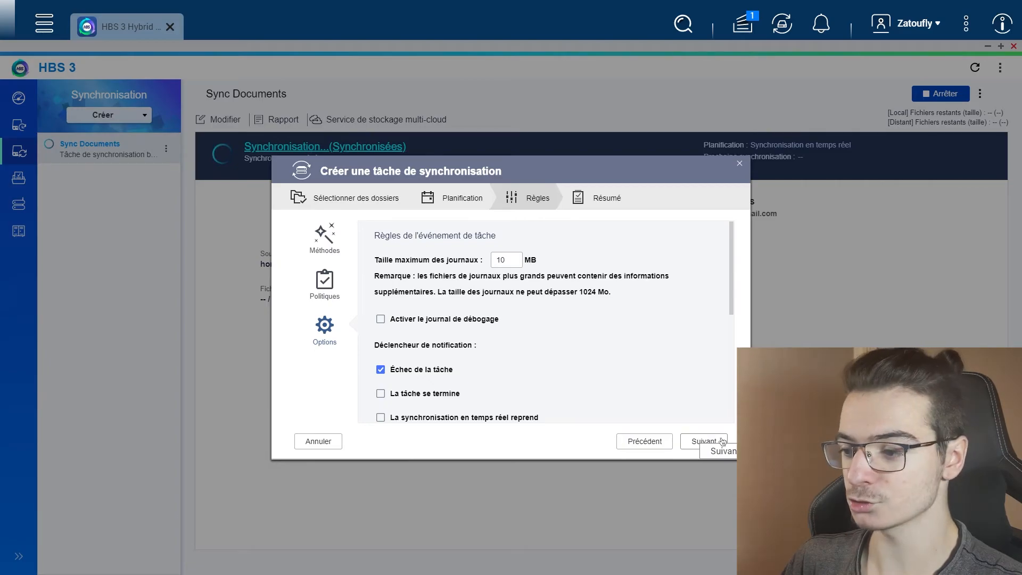
Continue to the summary and create the "test serveur mc" task synchronizing SRV-MC with /My Drive/server-mc.
click(701, 438)
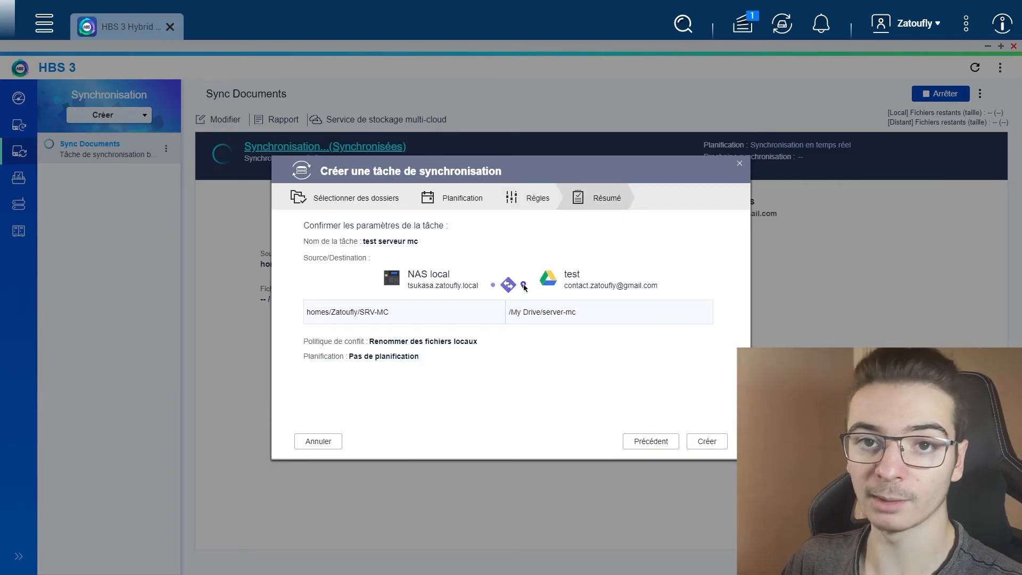
click(707, 441)
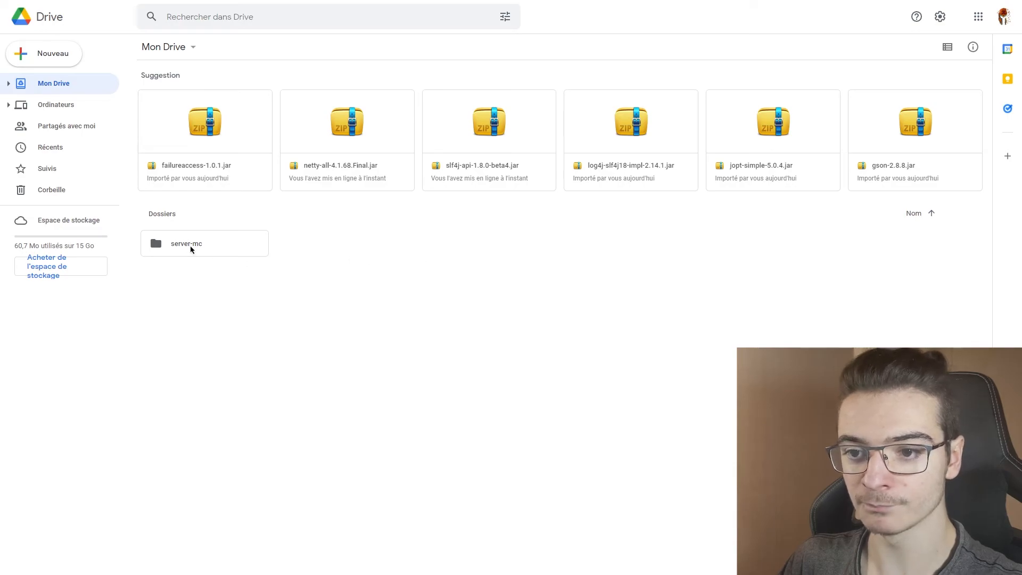
In Google Drive, open the server-mc folder to examine the synchronized folders and files, and open eula.txt.
click(245, 235)
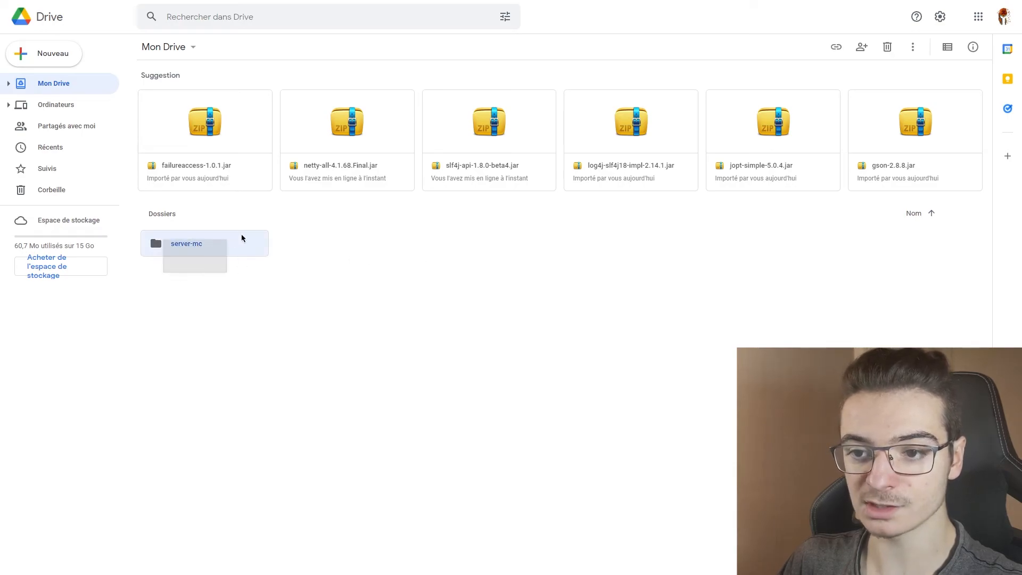
click(237, 280)
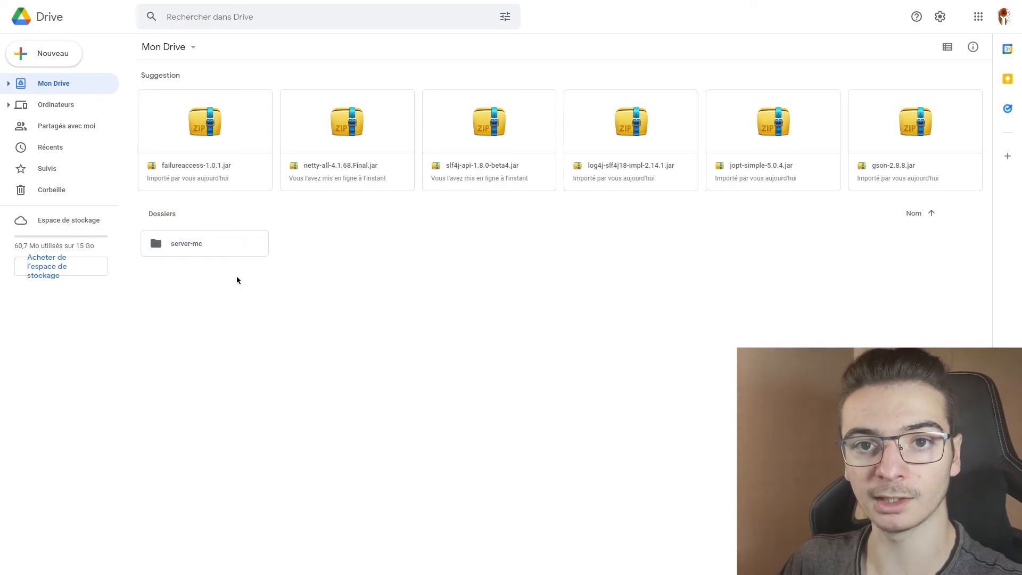
double_click(206, 243)
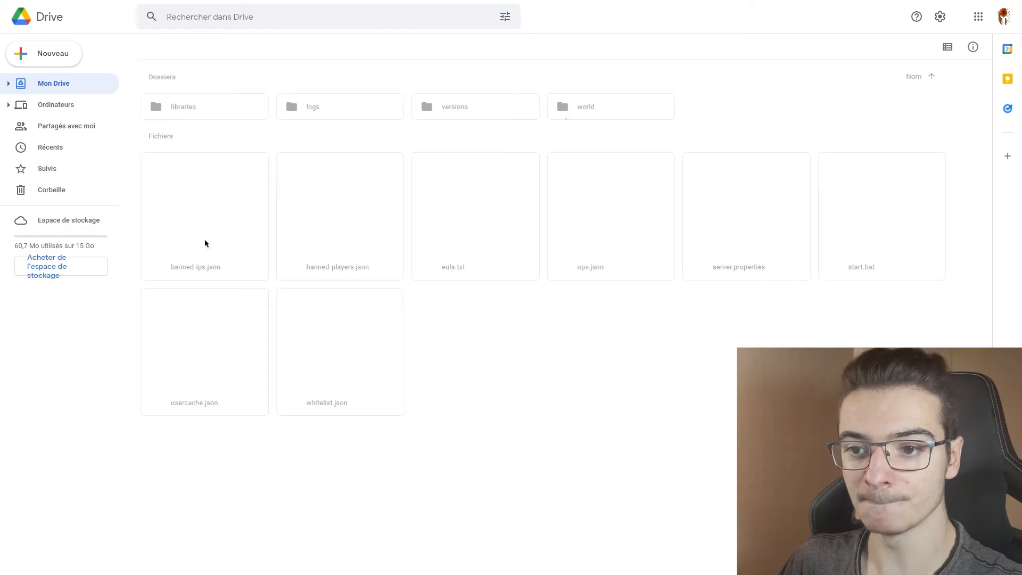
drag(185, 454, 890, 207)
click(859, 342)
drag(211, 441, 899, 228)
click(717, 349)
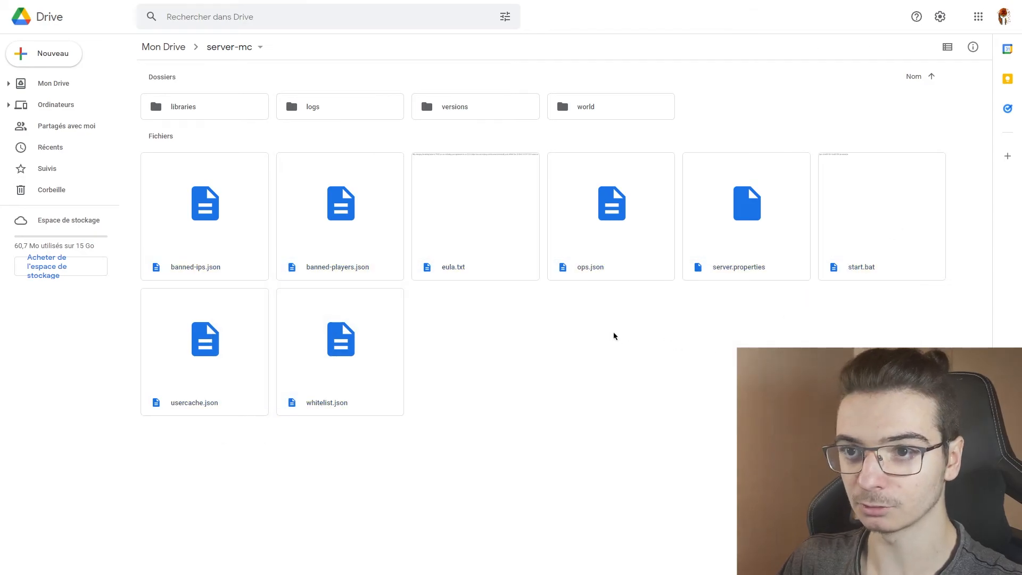
double_click(458, 237)
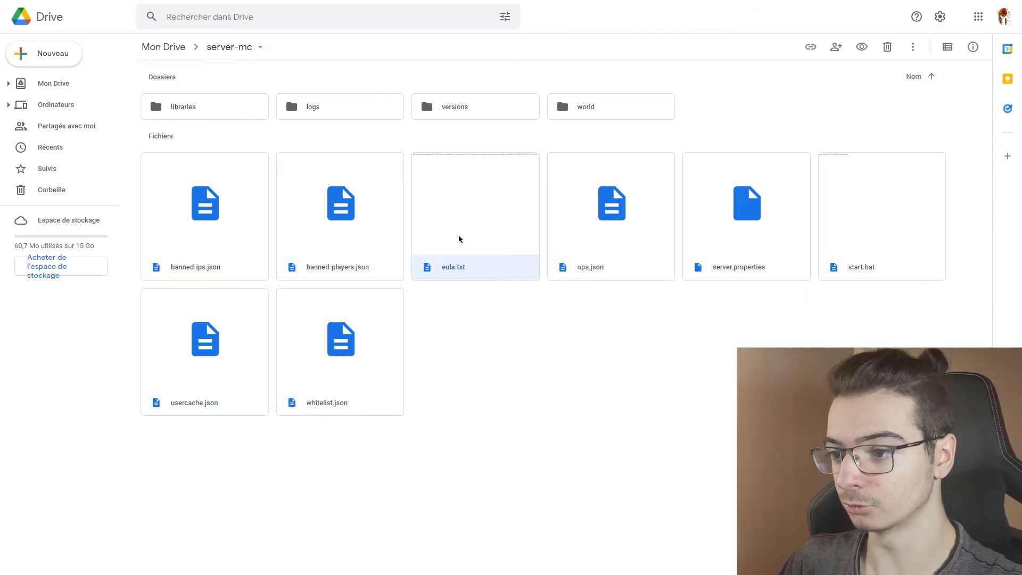